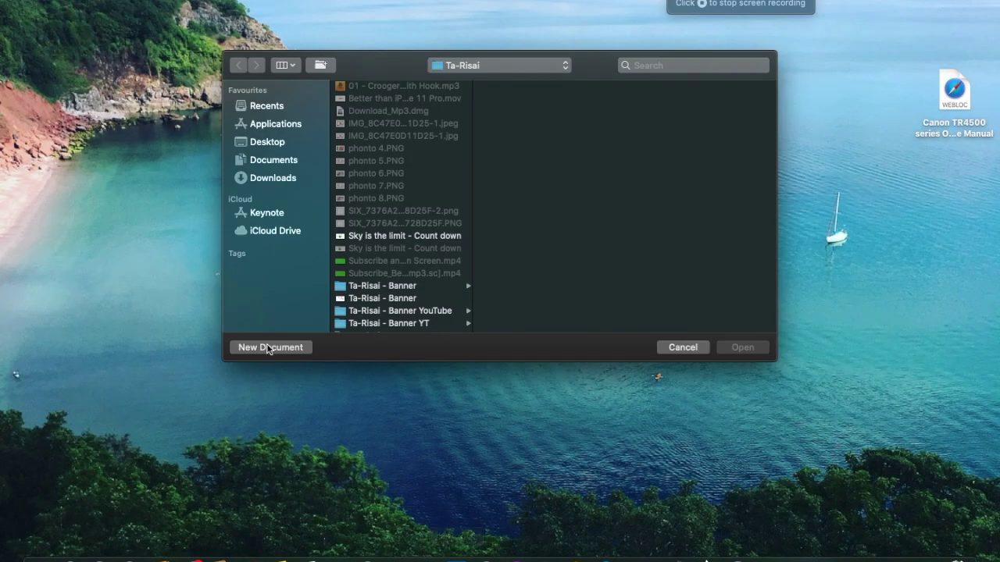
Create a new wide presentation based on the Basic White theme
{"action": "left_click", "coordinate": [266, 347]}
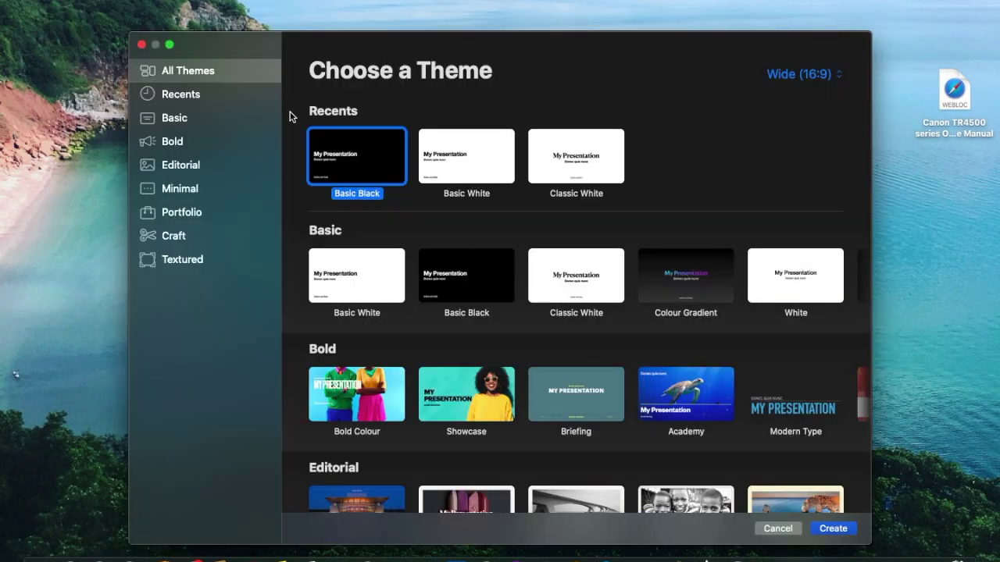
{"action": "left_click", "coordinate": [485, 157]}
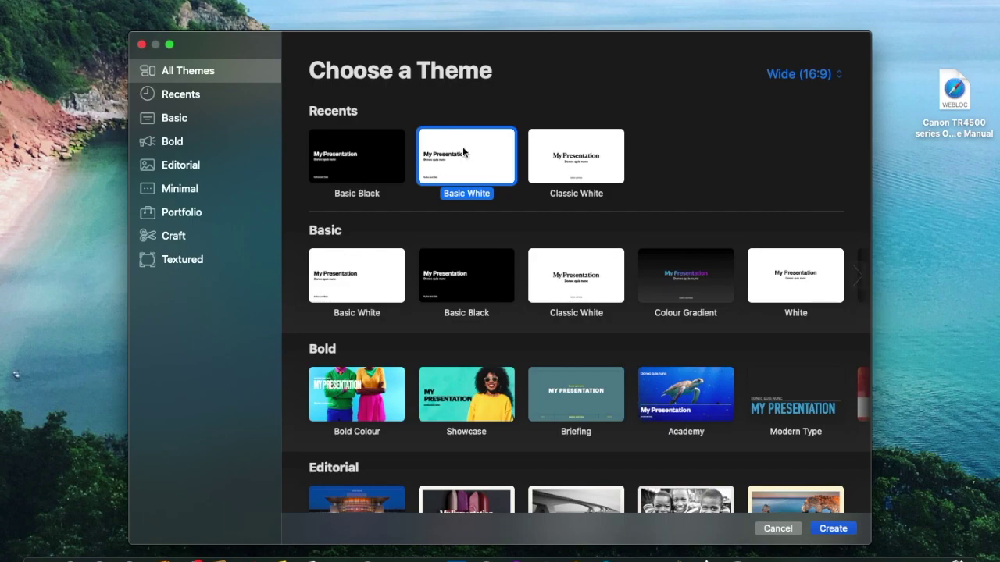
{"action": "double_click", "coordinate": [468, 154]}
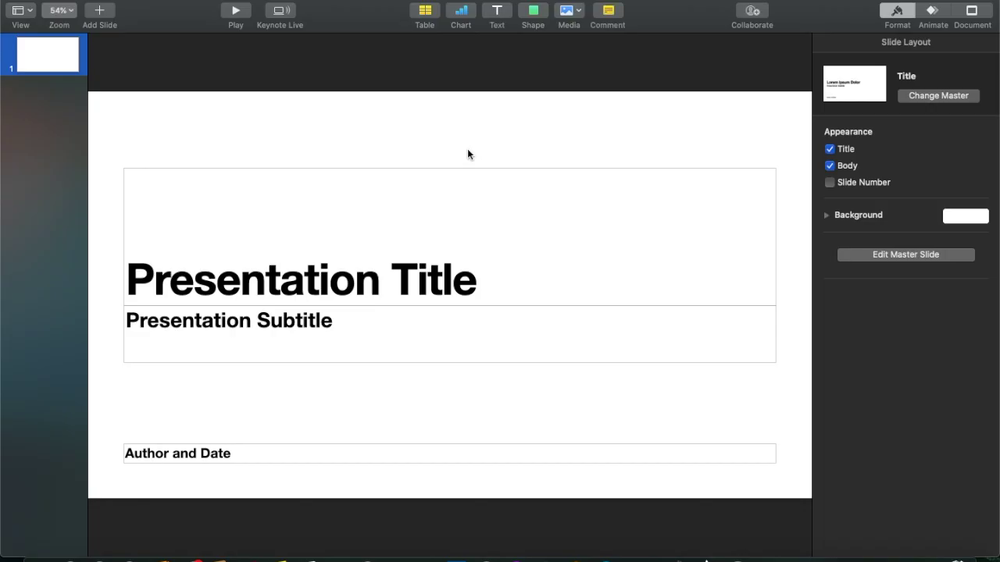
Delete the title, subtitle and author placeholders so the slide is blank
{"action": "left_click", "coordinate": [399, 223]}
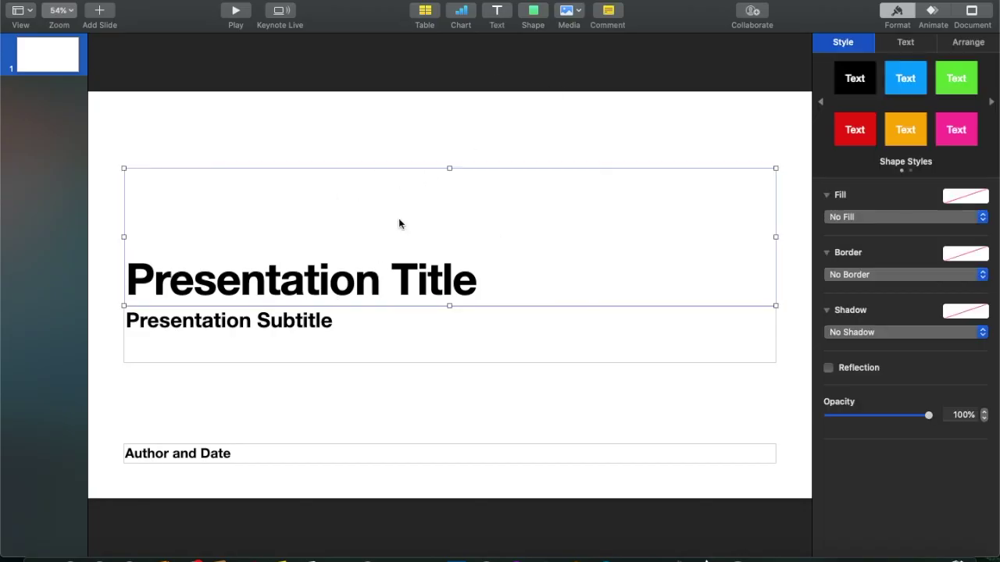
{"action": "key", "text": "Delete"}
{"action": "left_click", "coordinate": [370, 326]}
{"action": "key", "text": "Delete"}
{"action": "left_click", "coordinate": [282, 453]}
{"action": "key", "text": "Delete"}
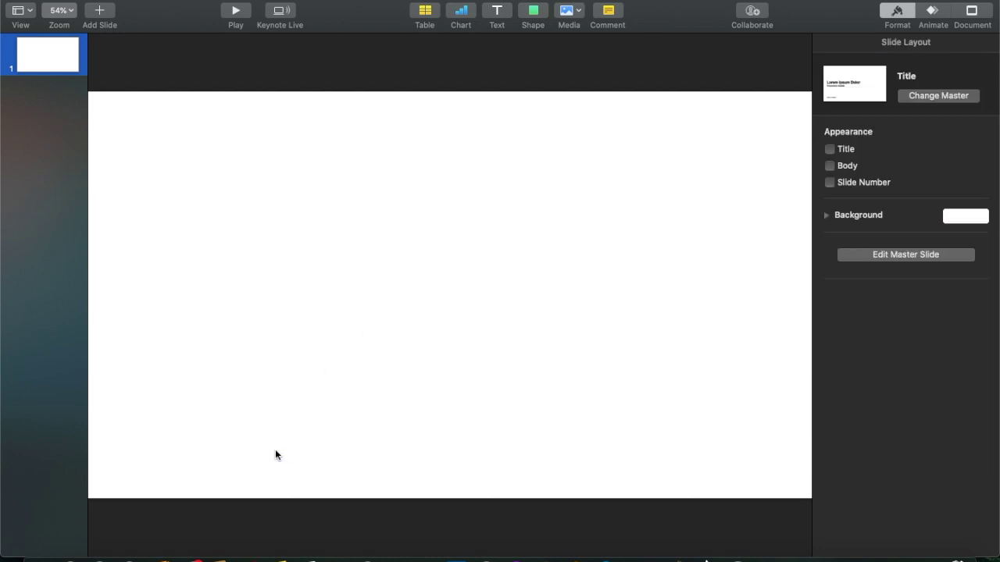
Add a text box reading "Ta-Risai" in the upper middle of the slide
{"action": "left_click", "coordinate": [499, 14]}
{"action": "left_click_drag", "start_coordinate": [446, 297], "coordinate": [445, 209]}
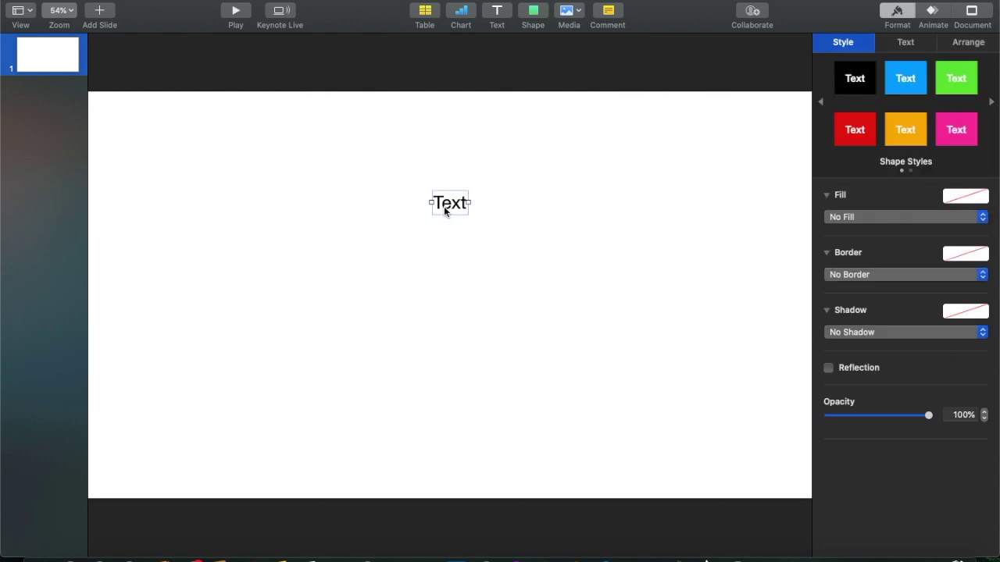
{"action": "double_click", "coordinate": [445, 210]}
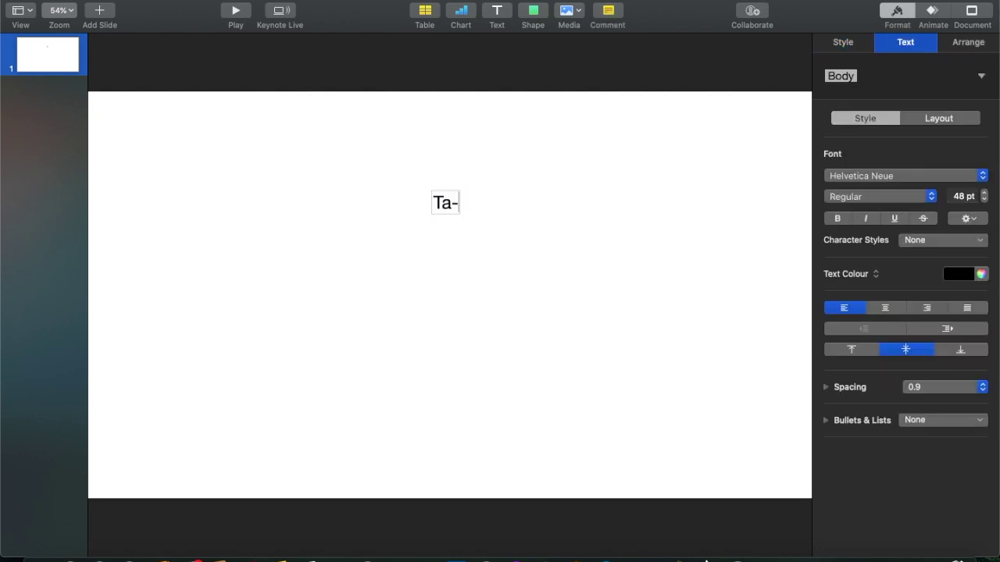
Set the font of the "Ta-Risai" title to Rhesmanisa
{"action": "left_click_drag", "start_coordinate": [493, 204], "coordinate": [432, 204]}
{"action": "left_click", "coordinate": [891, 176]}
{"action": "left_click", "coordinate": [877, 197]}
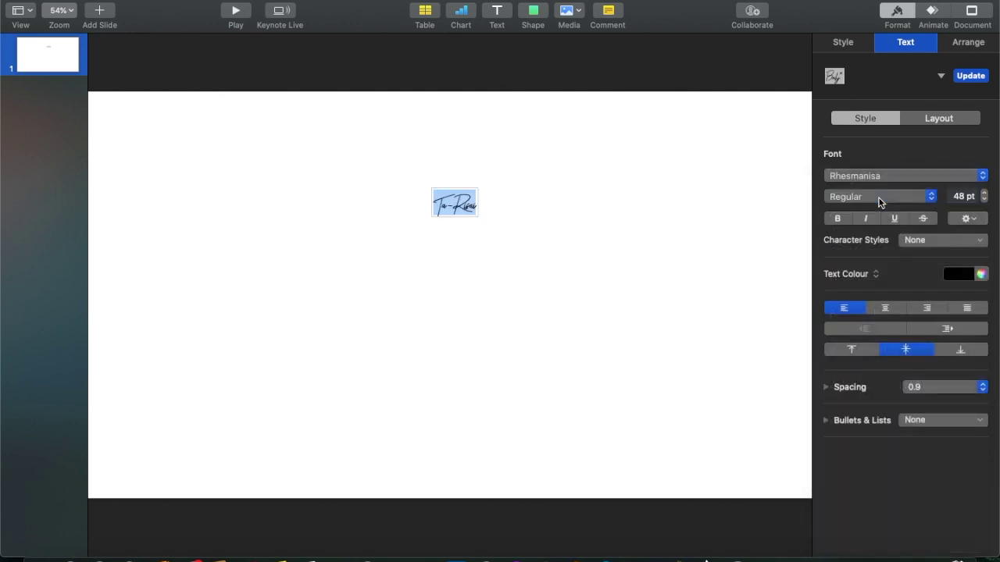
Enlarge the title text to 200 pt and centre it horizontally near the top of the slide
{"action": "left_click", "coordinate": [984, 194]}
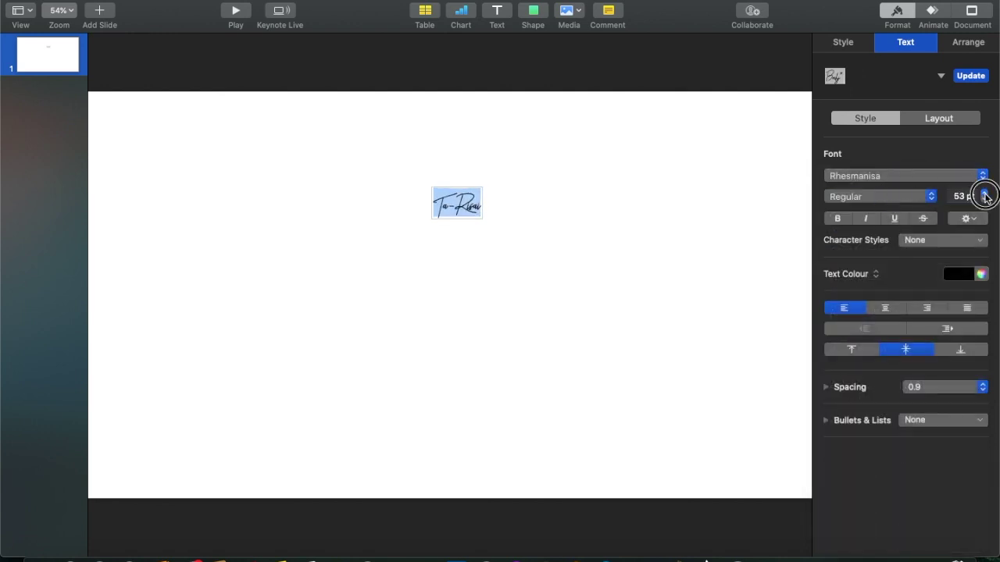
{"action": "left_click", "coordinate": [964, 197]}
{"action": "type", "text": "100"}
{"action": "key", "text": "Return"}
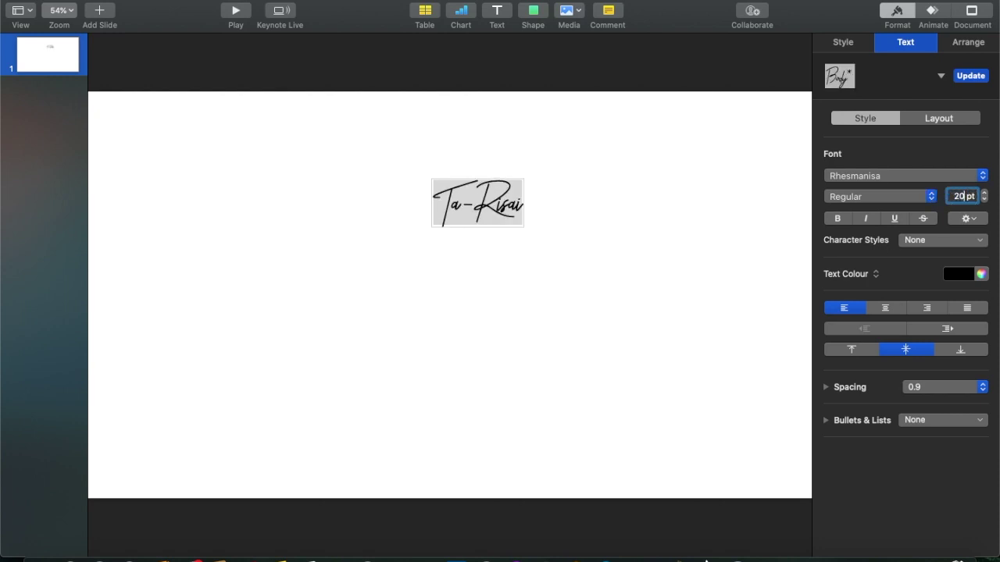
{"action": "key", "text": "Return"}
{"action": "left_click", "coordinate": [515, 327]}
{"action": "left_click_drag", "start_coordinate": [510, 181], "coordinate": [439, 170]}
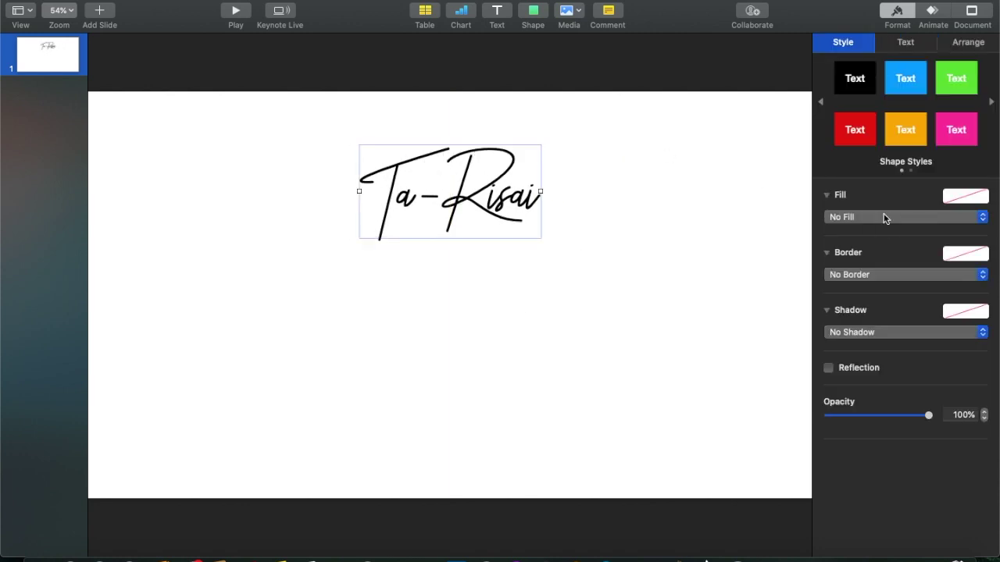
Colour the title text dark magenta using the saved swatch and shift the title slightly down and left
{"action": "left_click", "coordinate": [903, 44]}
{"action": "left_click", "coordinate": [966, 274]}
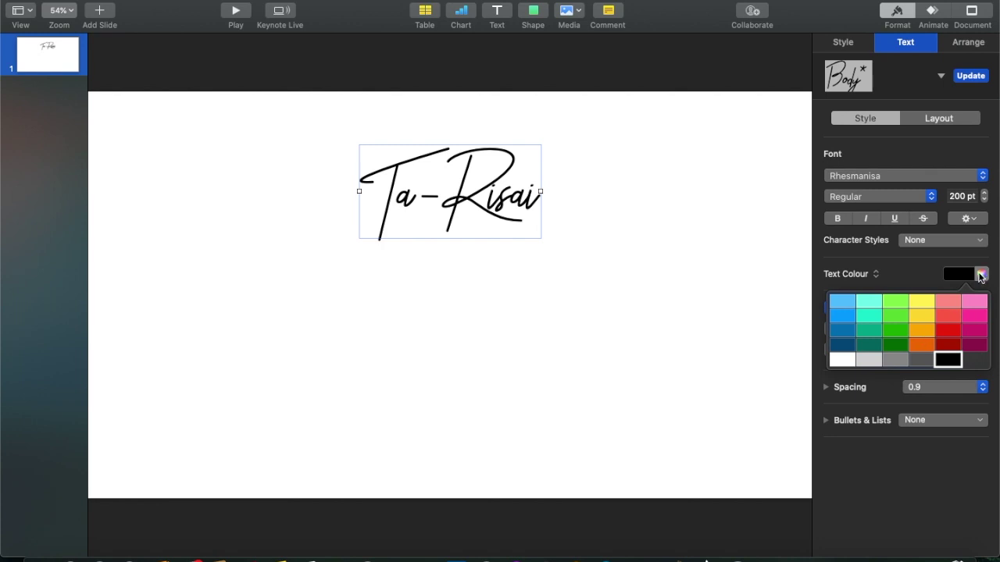
{"action": "left_click", "coordinate": [980, 275]}
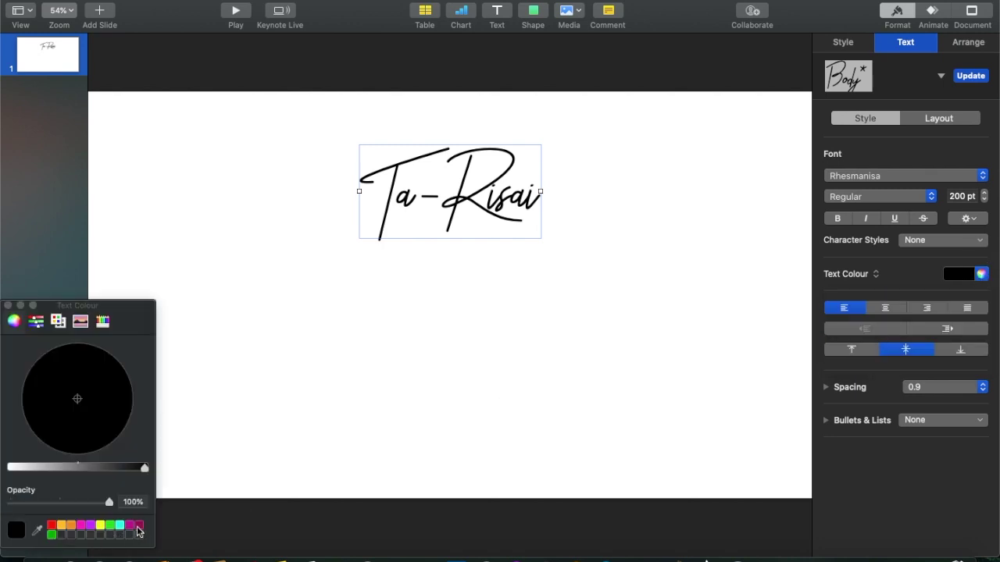
{"action": "left_click", "coordinate": [138, 526]}
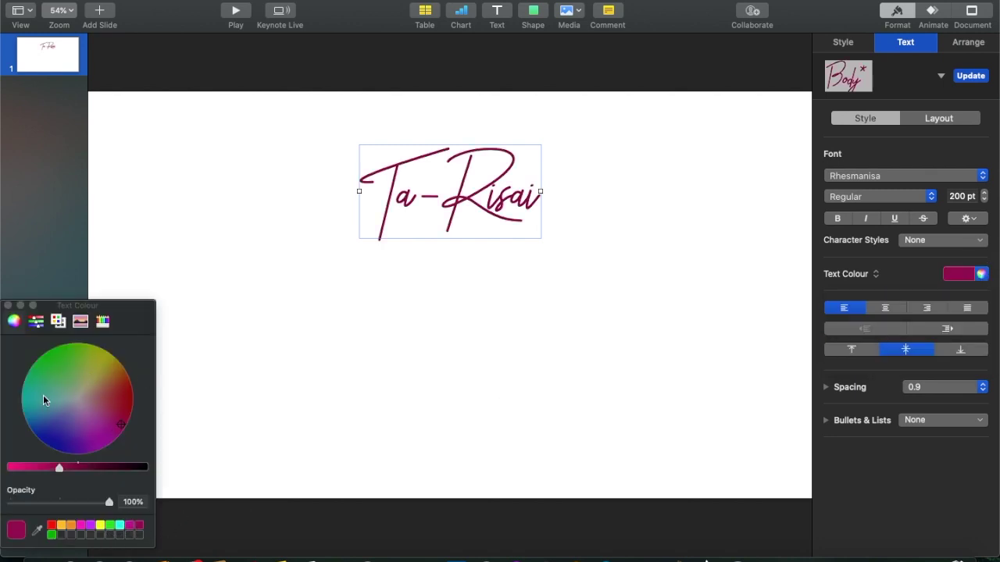
{"action": "left_click", "coordinate": [8, 304]}
{"action": "left_click_drag", "start_coordinate": [381, 226], "coordinate": [373, 231]}
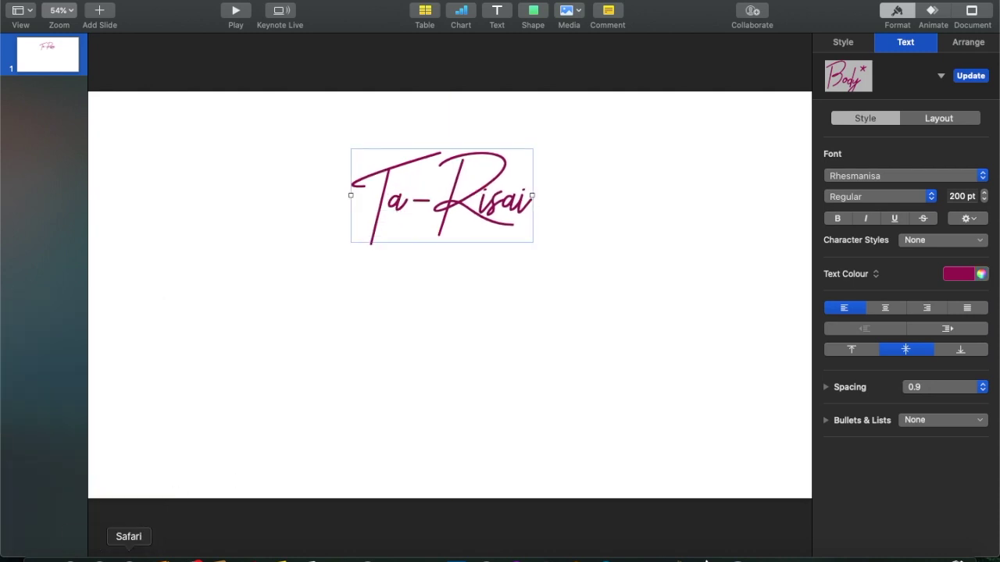
Switch to Safari and search PNGGuru for "instagram"
{"action": "left_click", "coordinate": [129, 557]}
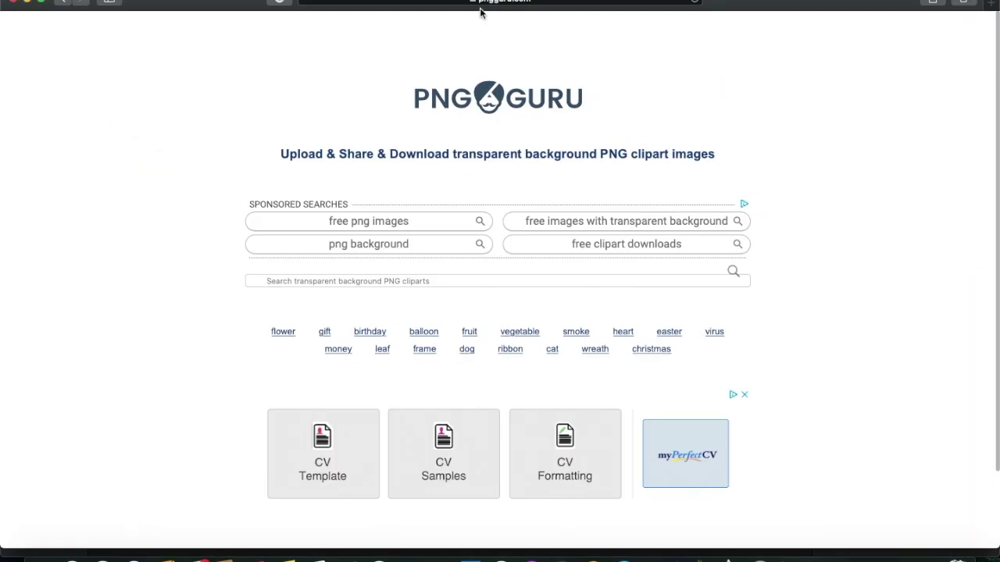
{"action": "left_click", "coordinate": [341, 284]}
{"action": "type", "text": "instagram"}
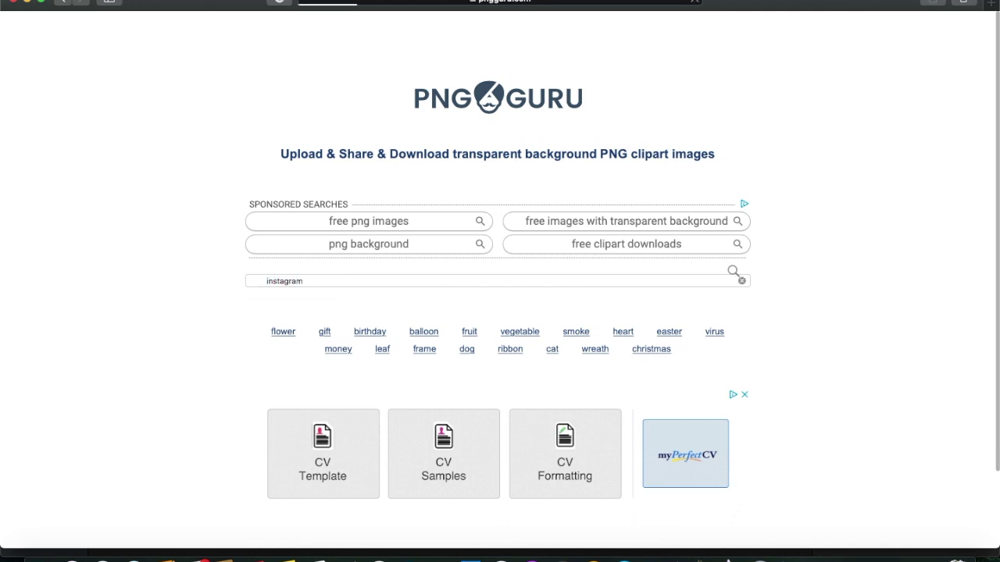
{"action": "key", "text": "Return"}
Open the 1000x1000px coloured Instagram logo from the results and download its PNG
{"action": "scroll", "coordinate": [303, 343], "scroll_direction": "down", "scroll_amount": 3}
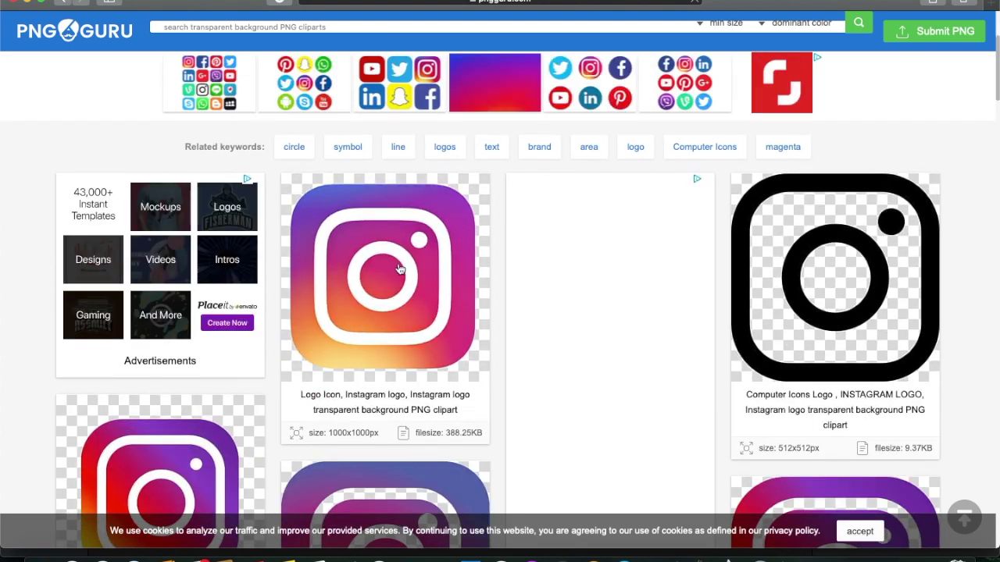
{"action": "left_click", "coordinate": [383, 322]}
{"action": "scroll", "coordinate": [542, 179], "scroll_direction": "down", "scroll_amount": 5}
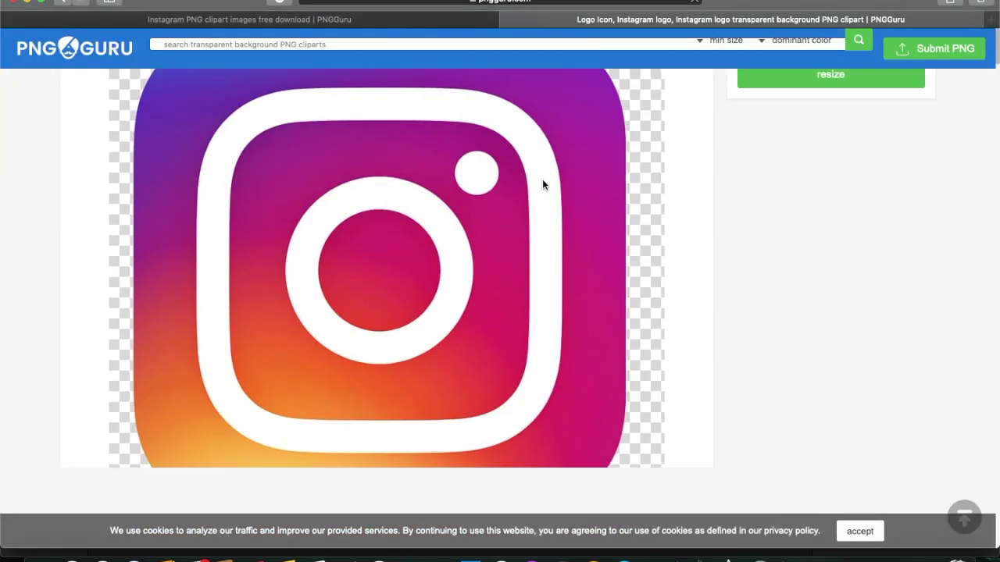
{"action": "scroll", "coordinate": [665, 451], "scroll_direction": "down", "scroll_amount": 10}
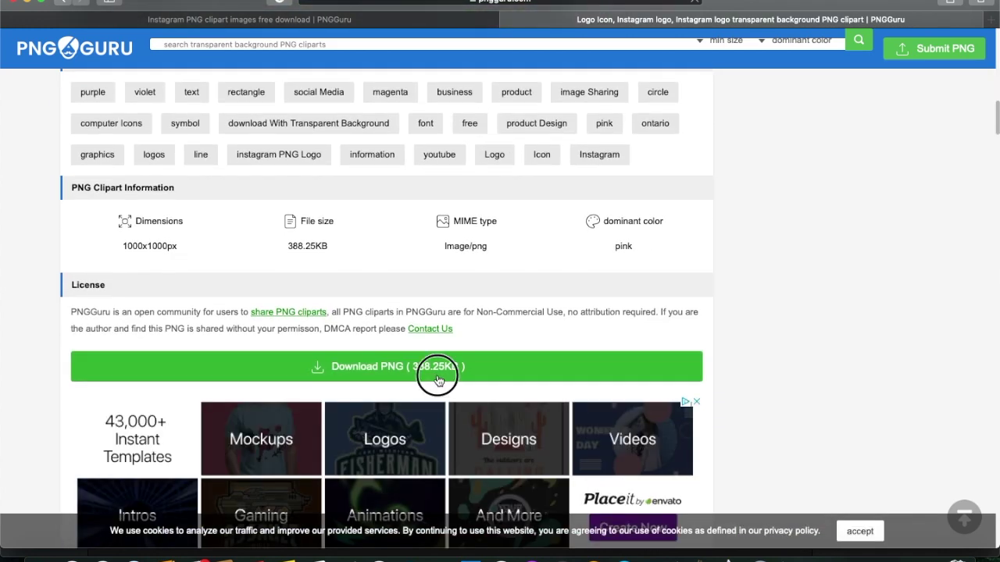
{"action": "left_click", "coordinate": [437, 379]}
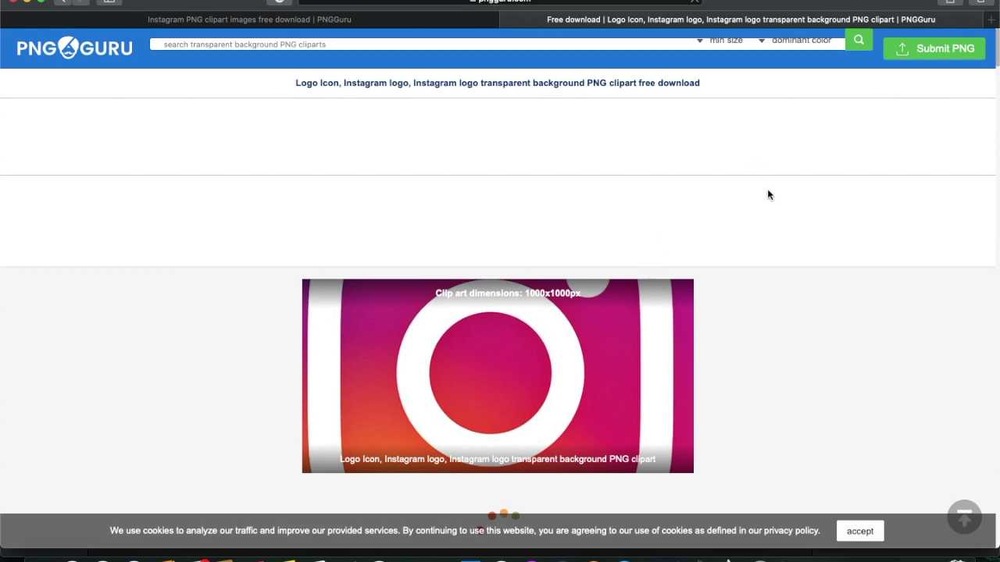
{"action": "scroll", "coordinate": [806, 252], "scroll_direction": "down", "scroll_amount": 4}
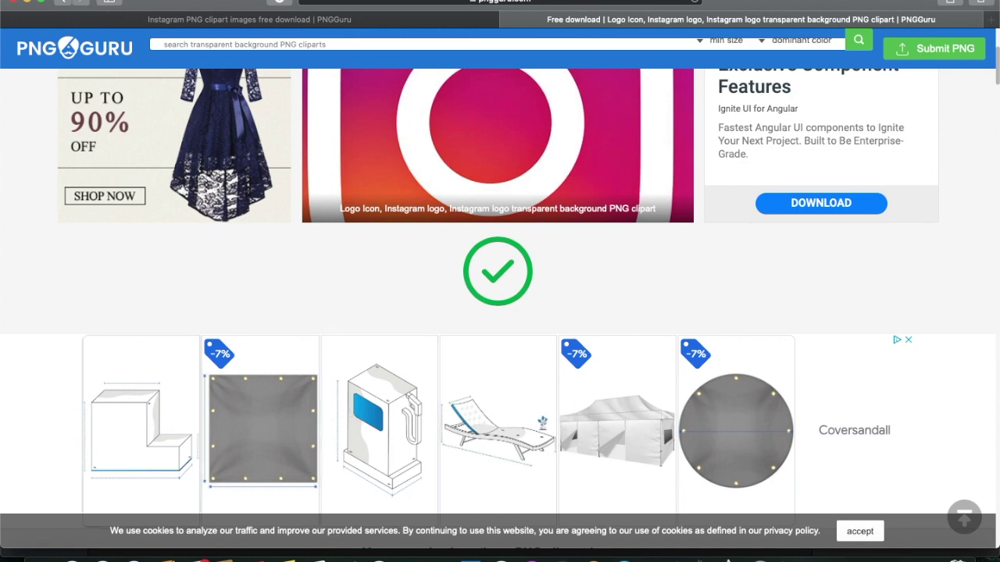
Insert the Instagram and red YouTube play logos from the PNG pictures folder, scaled down side by side below the title
{"action": "left_click", "coordinate": [41, 557]}
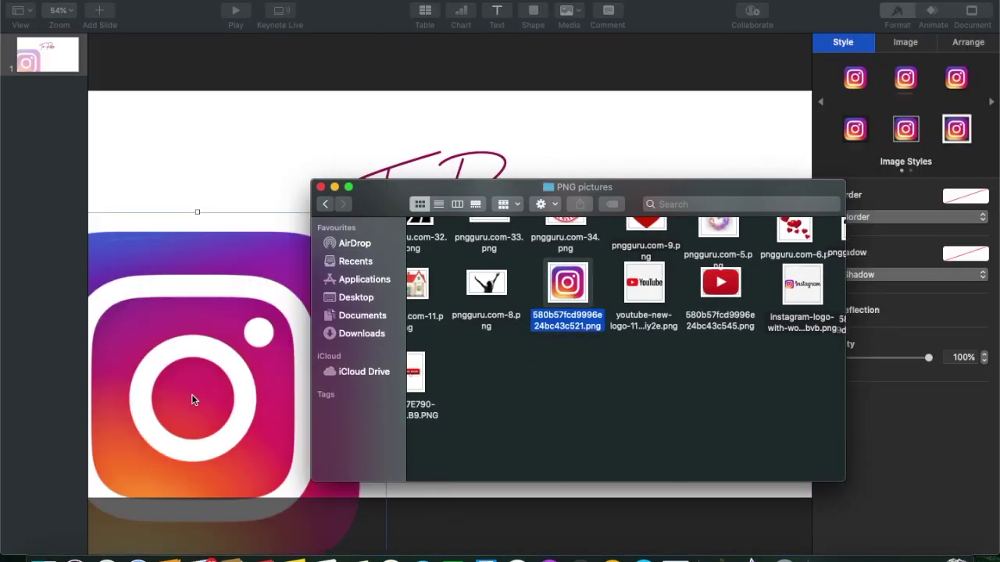
{"action": "left_click_drag", "start_coordinate": [719, 281], "coordinate": [287, 343]}
{"action": "left_click_drag", "start_coordinate": [234, 195], "coordinate": [459, 399]}
{"action": "left_click_drag", "start_coordinate": [597, 213], "coordinate": [325, 403]}
{"action": "left_click_drag", "start_coordinate": [267, 444], "coordinate": [585, 328]}
{"action": "left_click_drag", "start_coordinate": [238, 391], "coordinate": [312, 332]}
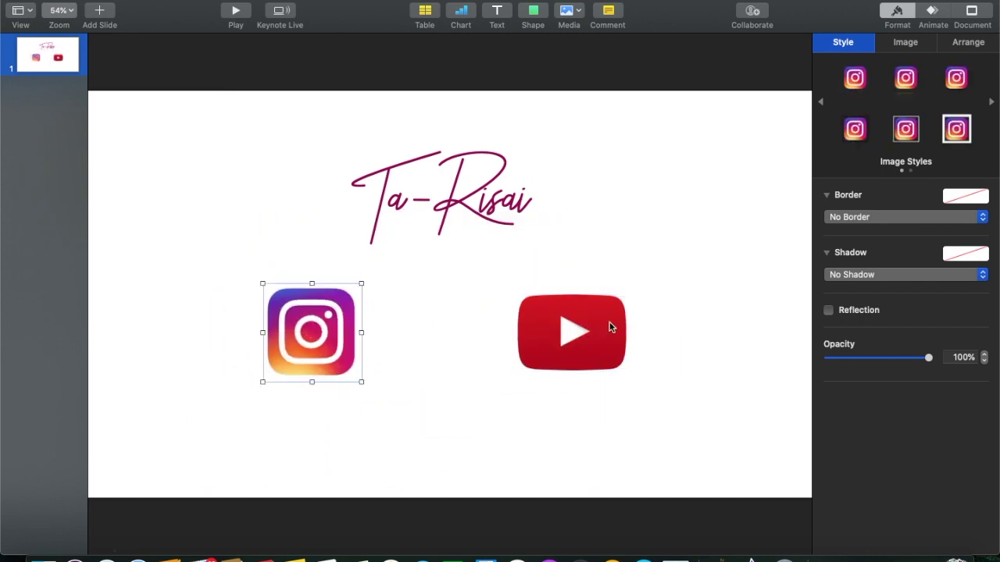
Shrink both logos slightly, raise them closer to the title and space them apart at the same height
{"action": "left_click", "coordinate": [589, 309]}
{"action": "left_click_drag", "start_coordinate": [627, 292], "coordinate": [618, 298]}
{"action": "left_click", "coordinate": [311, 321]}
{"action": "left_click_drag", "start_coordinate": [263, 284], "coordinate": [270, 291]}
{"action": "left_click", "coordinate": [375, 282]}
{"action": "left_click_drag", "start_coordinate": [570, 338], "coordinate": [571, 305]}
{"action": "left_click_drag", "start_coordinate": [327, 335], "coordinate": [327, 303]}
{"action": "left_click_drag", "start_coordinate": [547, 315], "coordinate": [502, 315]}
{"action": "left_click_drag", "start_coordinate": [315, 310], "coordinate": [333, 310]}
{"action": "left_click_drag", "start_coordinate": [542, 311], "coordinate": [581, 311]}
{"action": "left_click_drag", "start_coordinate": [332, 311], "coordinate": [304, 311]}
{"action": "left_click", "coordinate": [517, 428]}
Add the caption "_Ta_Risai" under the Instagram logo and "Ta-Risai" under the YouTube logo
{"action": "left_click", "coordinate": [496, 11]}
{"action": "double_click", "coordinate": [288, 390]}
{"action": "left_click_drag", "start_coordinate": [444, 297], "coordinate": [569, 377]}
{"action": "left_click", "coordinate": [541, 384]}
{"action": "left_click", "coordinate": [497, 11]}
{"action": "double_click", "coordinate": [563, 374]}
{"action": "type", "text": "Ta-"}
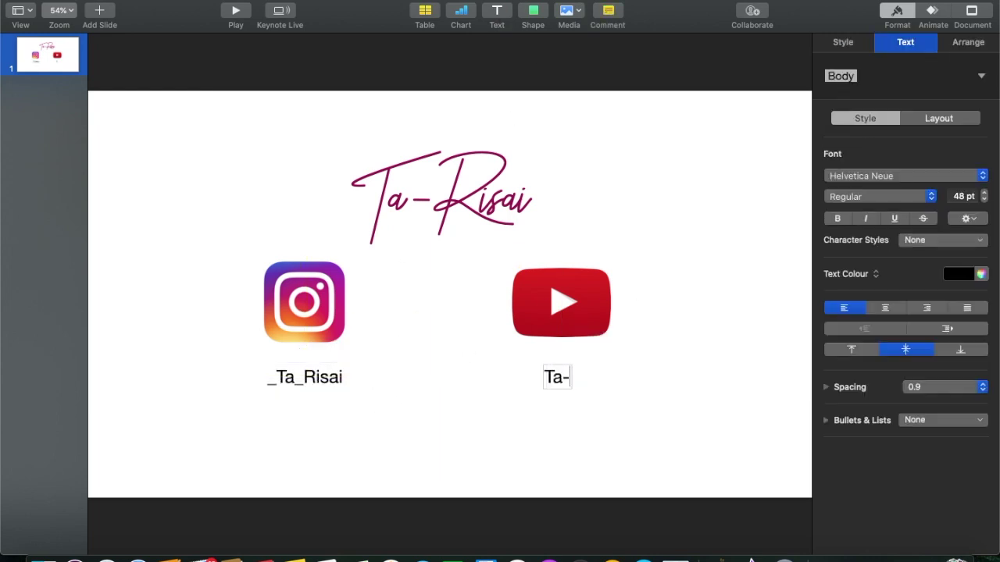
{"action": "type", "text": "Risai"}
{"action": "left_click", "coordinate": [556, 451]}
Try Helvetica as the font for the captions below the logos
{"action": "left_click", "coordinate": [303, 377]}
{"action": "left_click", "coordinate": [883, 176]}
{"action": "left_click", "coordinate": [875, 169]}
{"action": "left_click", "coordinate": [576, 377]}
{"action": "left_click", "coordinate": [871, 175]}
{"action": "left_click", "coordinate": [690, 406]}
Set the font size of the logo captions to 80 pt
{"action": "left_click", "coordinate": [983, 193]}
{"action": "left_click_drag", "start_coordinate": [974, 196], "coordinate": [948, 196]}
{"action": "type", "text": "80"}
{"action": "key", "text": "Return"}
{"action": "left_click_drag", "start_coordinate": [611, 377], "coordinate": [542, 377]}
{"action": "left_click_drag", "start_coordinate": [974, 196], "coordinate": [899, 196]}
{"action": "type", "text": "80"}
{"action": "key", "text": "Return"}
Try Calibri and Avenir as the font of the YouTube caption
{"action": "left_click_drag", "start_coordinate": [599, 377], "coordinate": [571, 376]}
{"action": "triple_click", "coordinate": [571, 376]}
{"action": "left_click", "coordinate": [871, 175]}
{"action": "scroll", "coordinate": [847, 232], "scroll_direction": "up", "scroll_amount": 5}
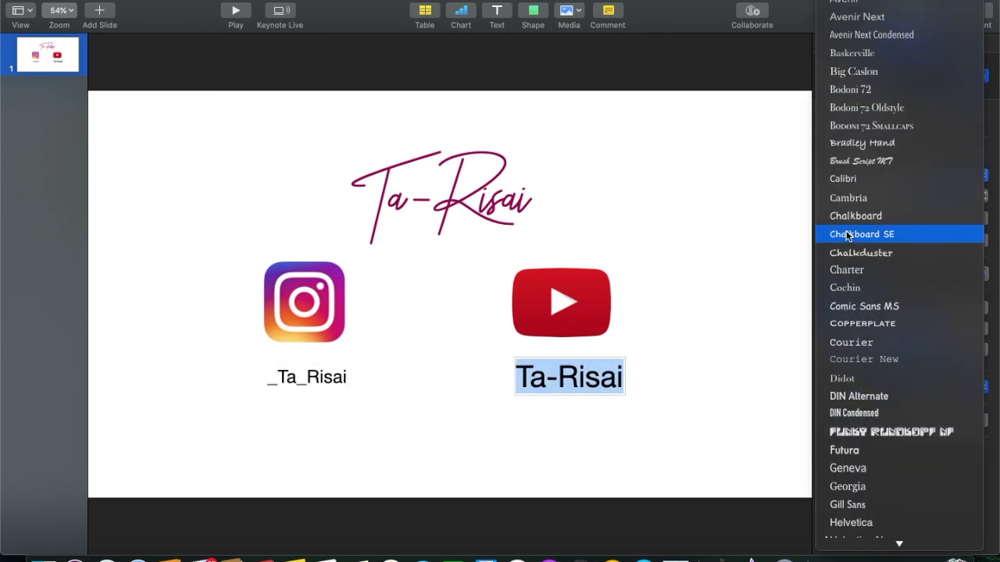
{"action": "left_click", "coordinate": [846, 179]}
{"action": "left_click", "coordinate": [871, 175]}
{"action": "scroll", "coordinate": [866, 251], "scroll_direction": "down", "scroll_amount": 3}
{"action": "left_click", "coordinate": [857, 298]}
Set the YouTube caption's font to Avenir Next Condensed
{"action": "left_click", "coordinate": [870, 176]}
{"action": "scroll", "coordinate": [886, 393], "scroll_direction": "down", "scroll_amount": 2}
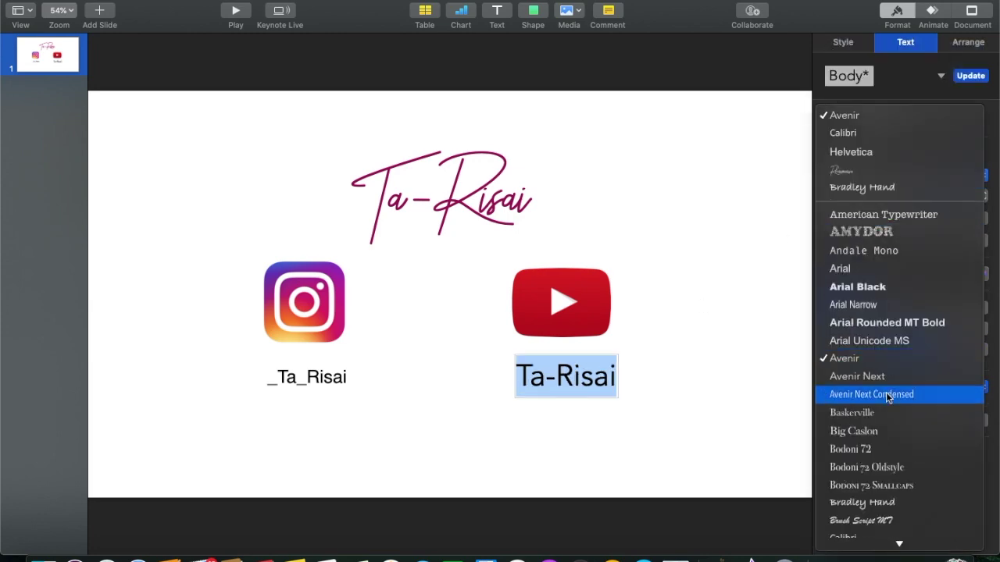
{"action": "left_click", "coordinate": [886, 394]}
Set the Instagram caption's font to Avenir Next Condensed and centre both captions beneath their logos
{"action": "left_click_drag", "start_coordinate": [349, 377], "coordinate": [226, 380]}
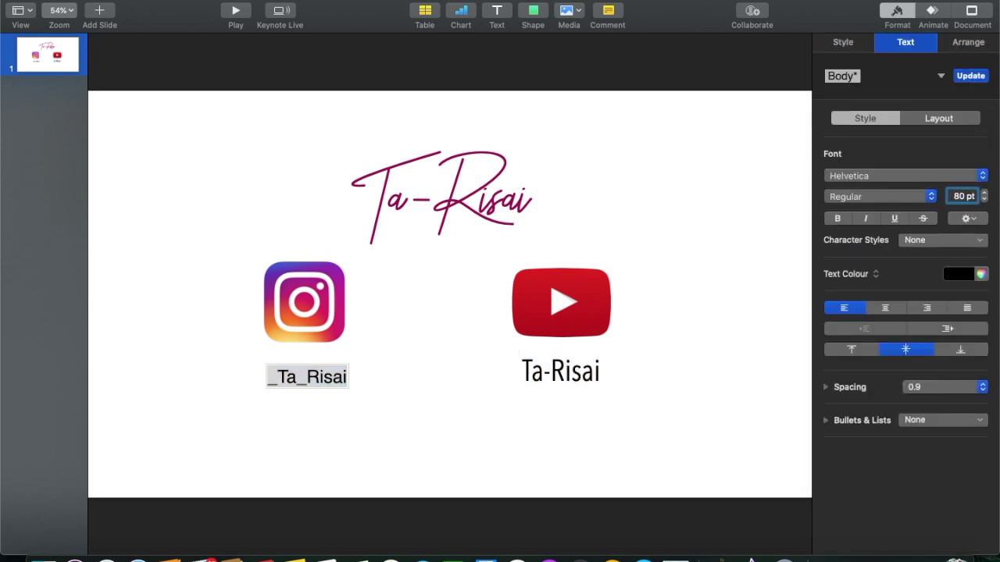
{"action": "left_click", "coordinate": [880, 176]}
{"action": "left_click", "coordinate": [877, 125]}
{"action": "left_click_drag", "start_coordinate": [310, 383], "coordinate": [296, 379]}
{"action": "left_click_drag", "start_coordinate": [552, 379], "coordinate": [549, 377]}
{"action": "left_click", "coordinate": [577, 262]}
Preview the Move In, Keyboard, Wipe, Drift and Fly In build-in effects on the Ta-Risai title
{"action": "left_click", "coordinate": [483, 192]}
{"action": "left_click", "coordinate": [930, 13]}
{"action": "left_click", "coordinate": [895, 94]}
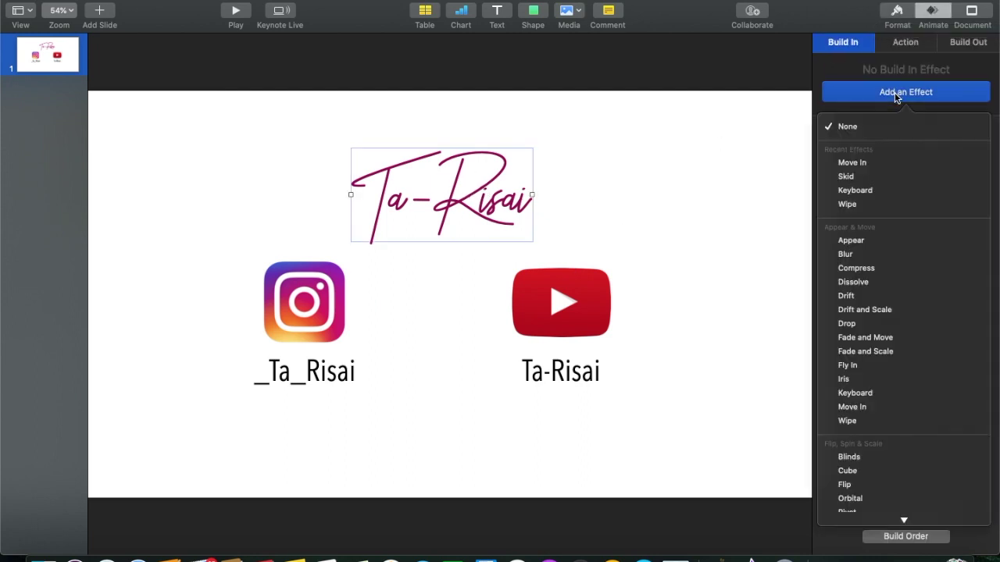
{"action": "left_click", "coordinate": [965, 163]}
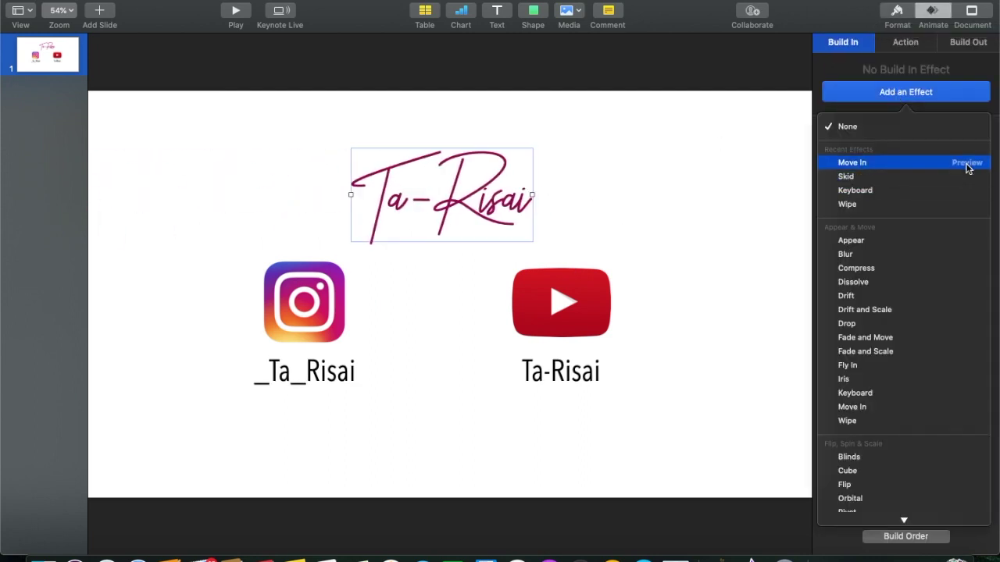
{"action": "left_click", "coordinate": [966, 191]}
{"action": "left_click", "coordinate": [967, 204]}
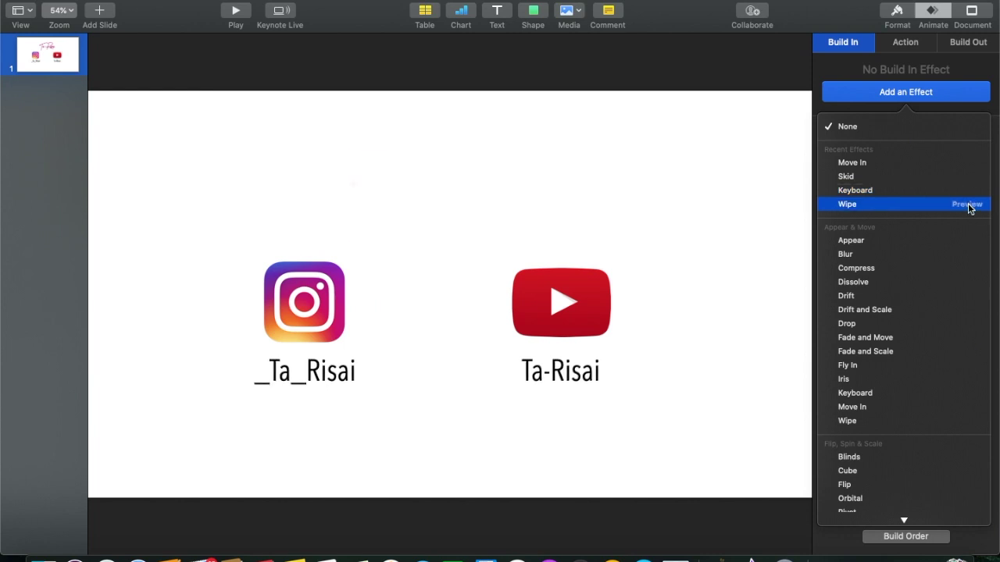
{"action": "left_click", "coordinate": [965, 297]}
{"action": "left_click", "coordinate": [963, 366]}
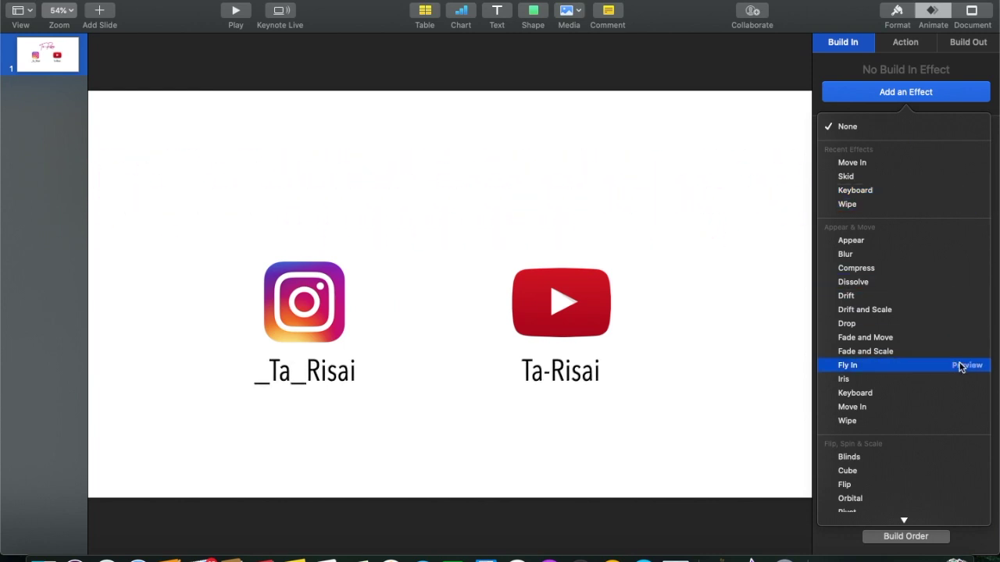
Preview the Swoosh, Orbital, Pop, Shimmer, Anvil and Blast build-in effects on the title
{"action": "scroll", "coordinate": [965, 367], "scroll_direction": "down", "scroll_amount": 5}
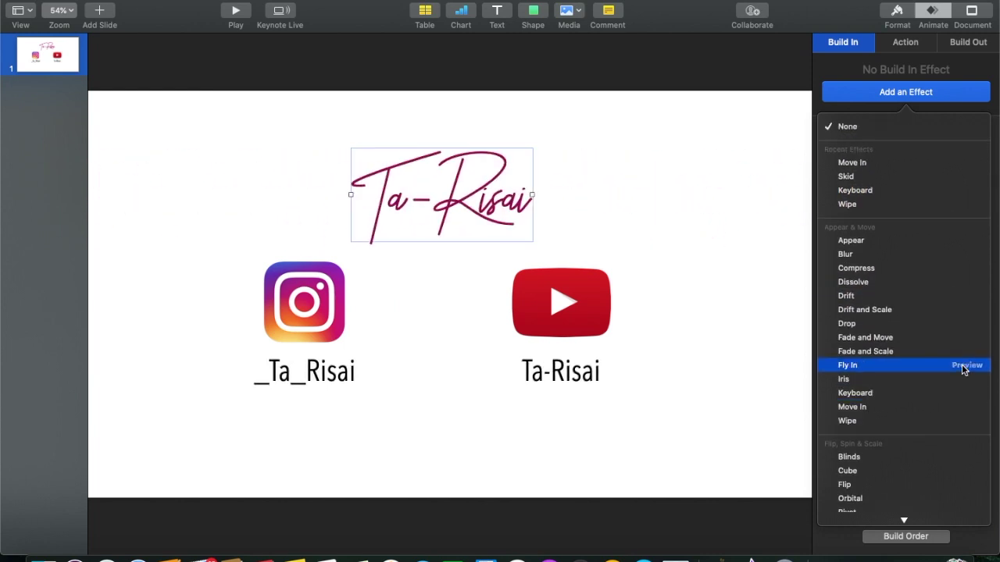
{"action": "left_click", "coordinate": [966, 442]}
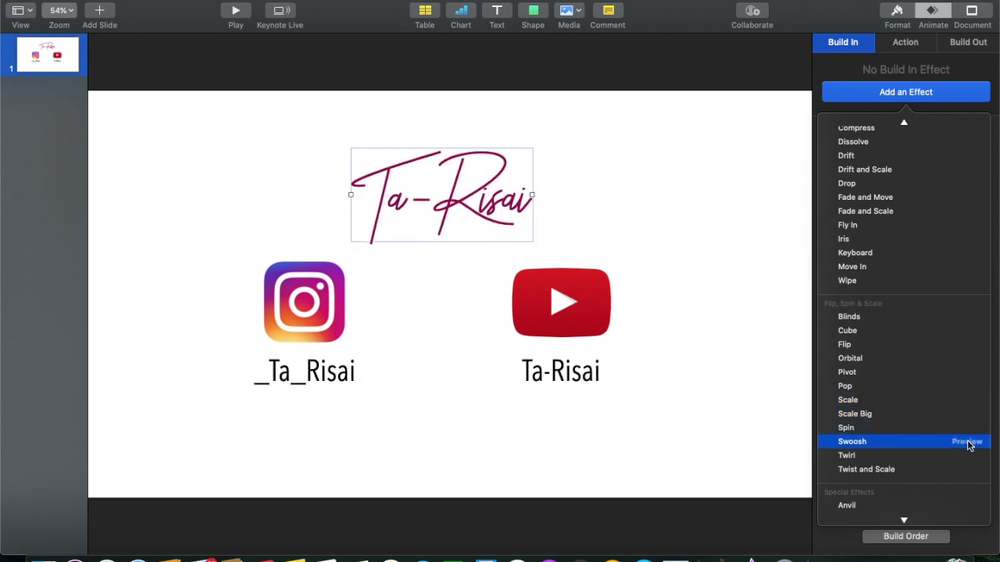
{"action": "left_click", "coordinate": [972, 361]}
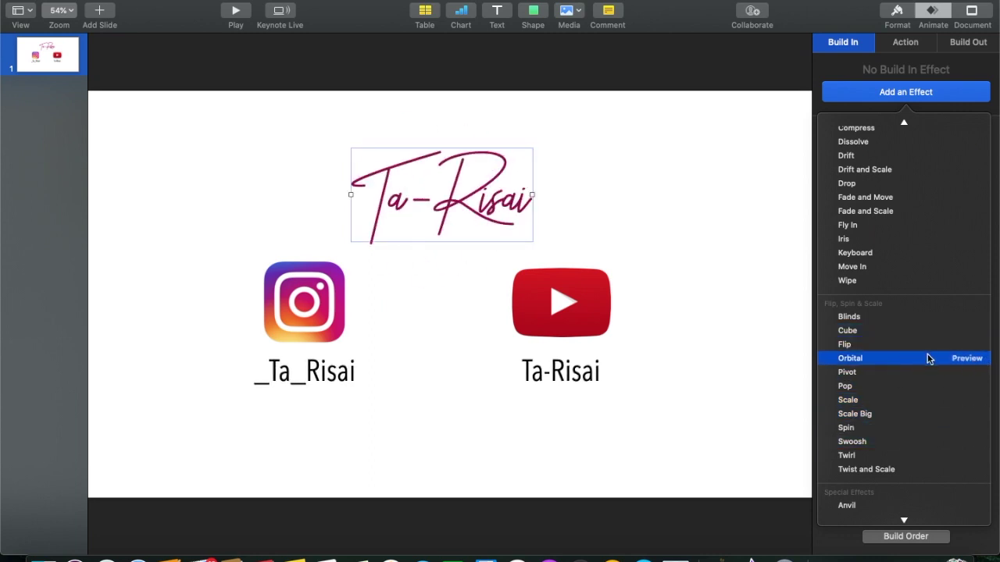
{"action": "left_click", "coordinate": [962, 387]}
{"action": "scroll", "coordinate": [960, 395], "scroll_direction": "down", "scroll_amount": 5}
{"action": "scroll", "coordinate": [960, 395], "scroll_direction": "down", "scroll_amount": 1}
{"action": "left_click", "coordinate": [964, 459]}
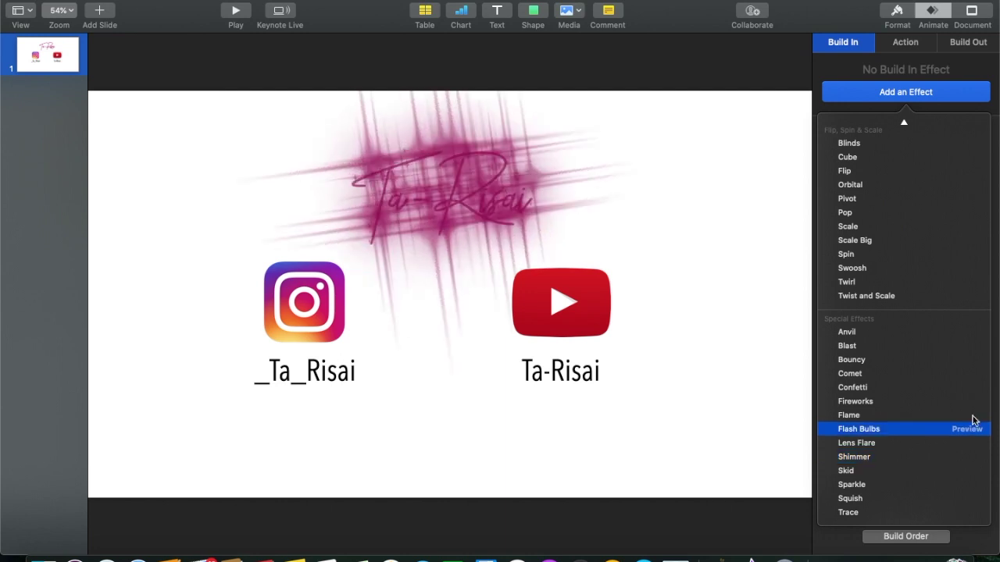
{"action": "left_click", "coordinate": [971, 337]}
{"action": "left_click", "coordinate": [968, 349]}
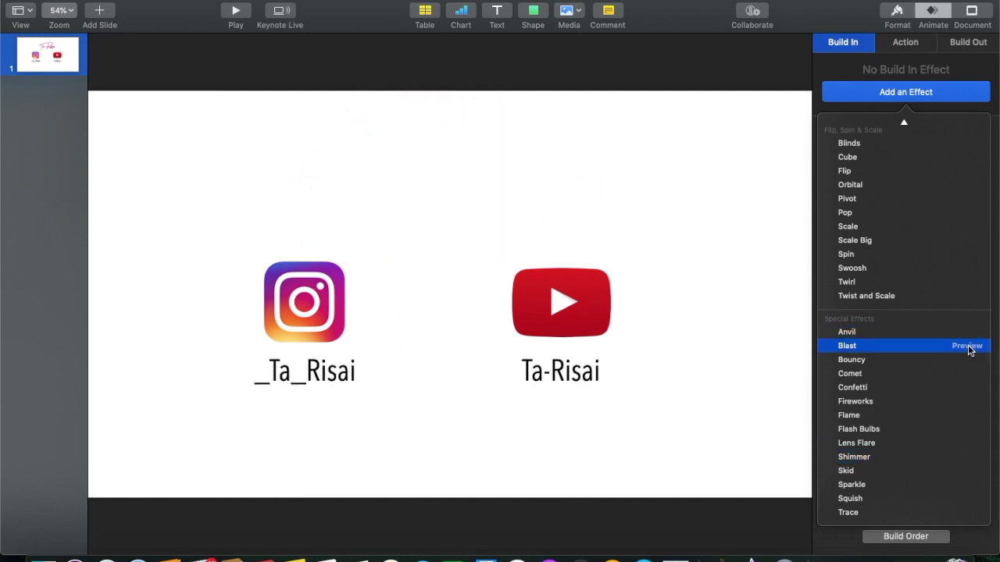
Apply the Bouncy build-in effect to the title with a 2.00 s duration and Random direction, and preview it
{"action": "left_click", "coordinate": [961, 365]}
{"action": "left_click", "coordinate": [866, 360]}
{"action": "left_click", "coordinate": [290, 310]}
{"action": "left_click", "coordinate": [455, 205]}
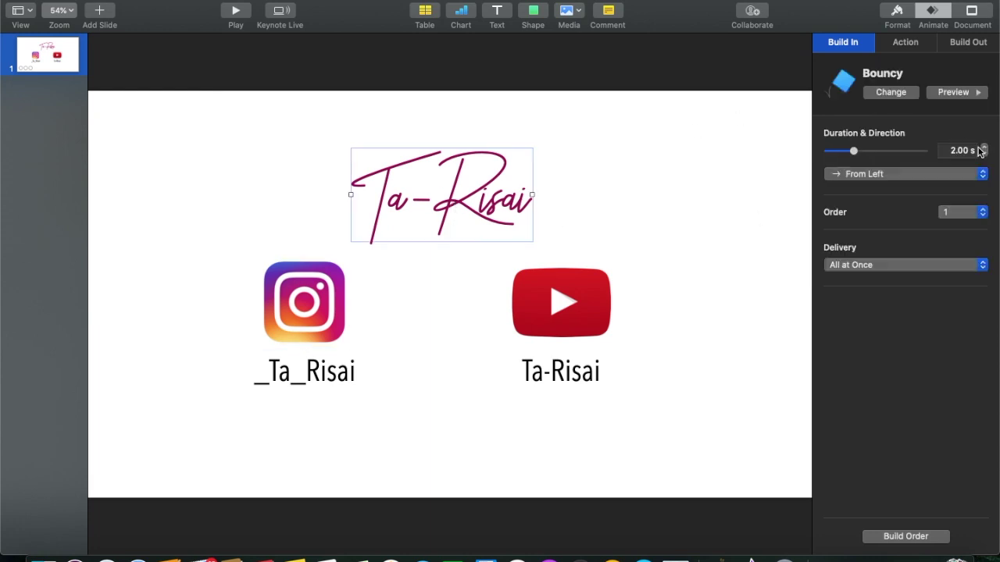
{"action": "left_click", "coordinate": [966, 174]}
{"action": "left_click", "coordinate": [906, 204]}
{"action": "left_click", "coordinate": [956, 92]}
Preview and apply the Skid build-in effect to the Instagram logo with a 2.00 s duration, Left to Right
{"action": "left_click", "coordinate": [309, 297]}
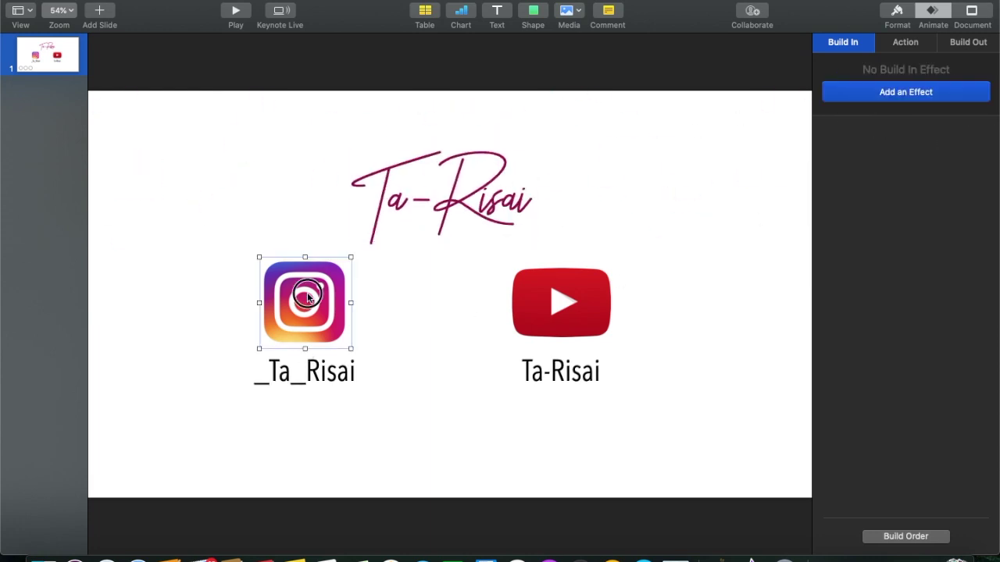
{"action": "left_click", "coordinate": [937, 92]}
{"action": "scroll", "coordinate": [921, 266], "scroll_direction": "down", "scroll_amount": 1}
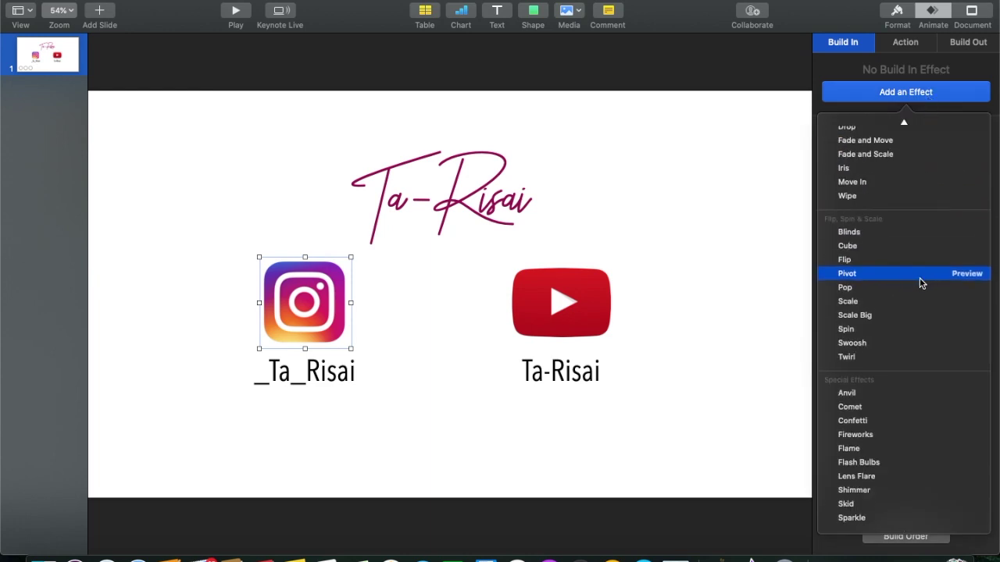
{"action": "left_click", "coordinate": [958, 512]}
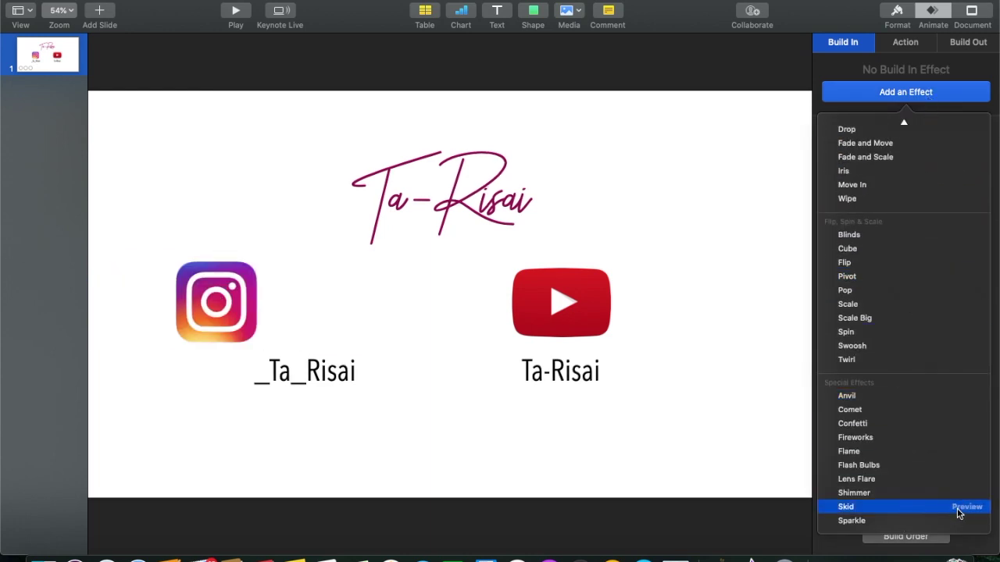
{"action": "left_click", "coordinate": [880, 508]}
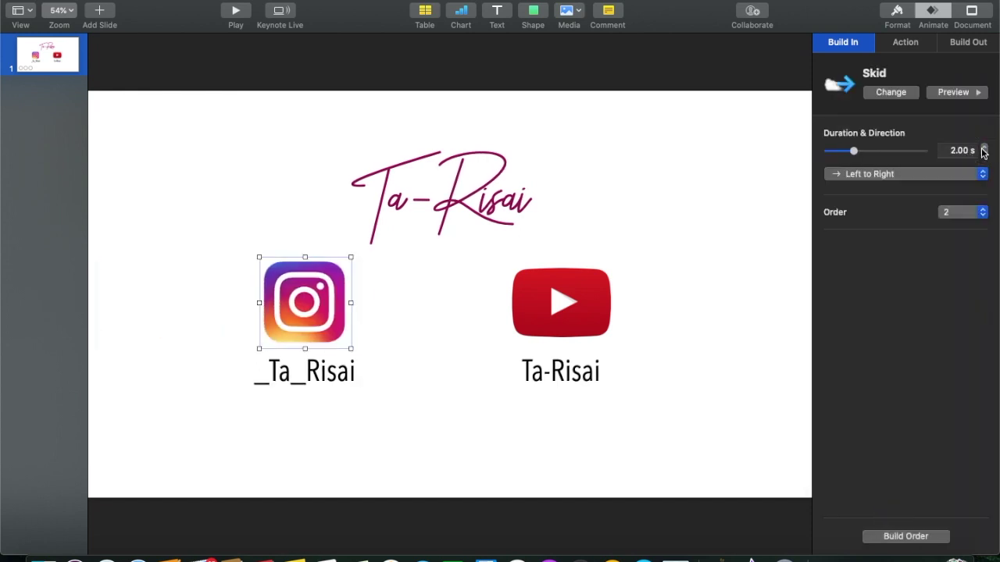
Apply the Skid build-in effect to the YouTube logo with a 2.00 s duration, Left to Right
{"action": "left_click", "coordinate": [573, 319]}
{"action": "left_click", "coordinate": [905, 92]}
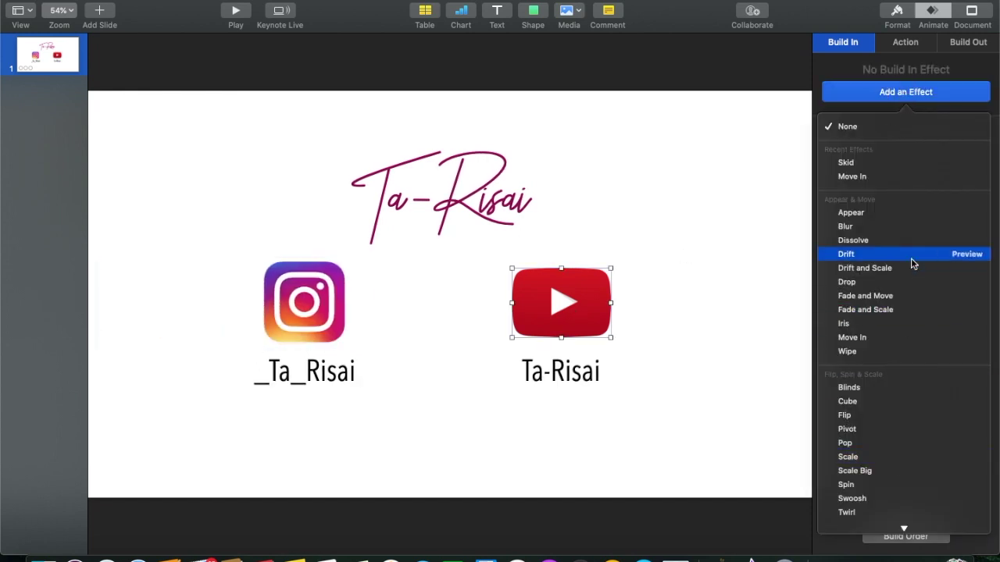
{"action": "left_click", "coordinate": [939, 169]}
{"action": "left_click", "coordinate": [985, 148]}
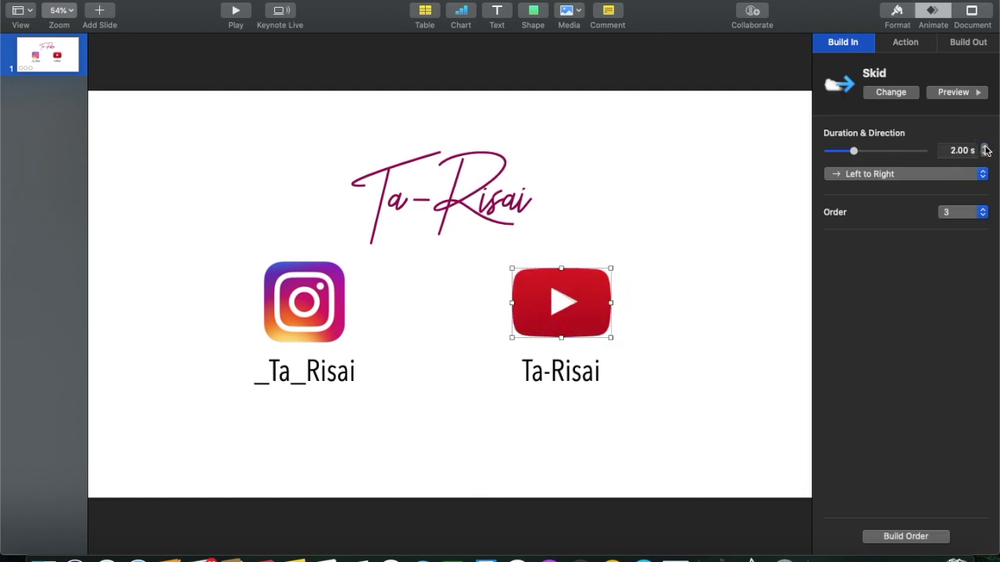
Preview and apply the Keyboard build-in effect to the Instagram caption
{"action": "left_click", "coordinate": [317, 383]}
{"action": "left_click", "coordinate": [887, 92]}
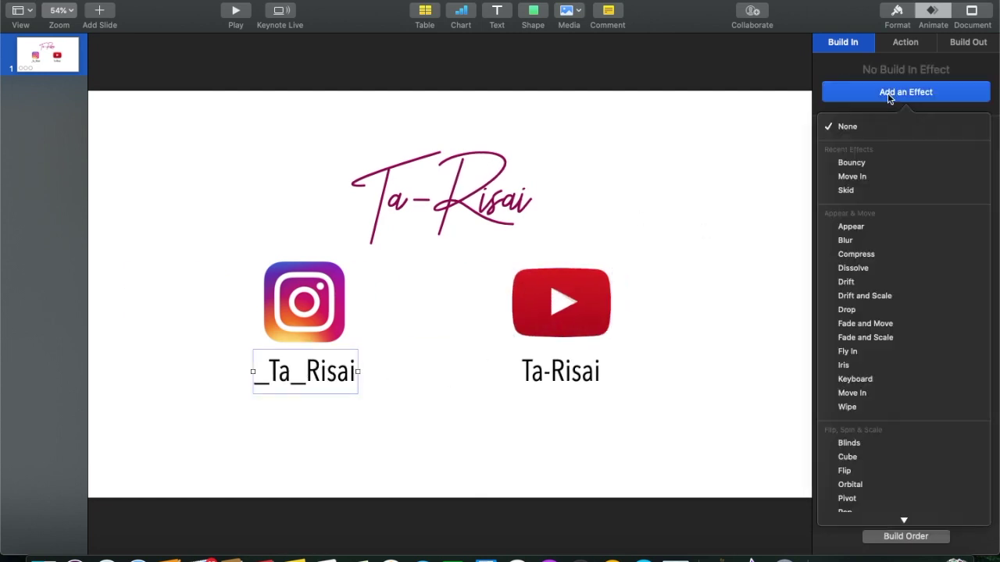
{"action": "scroll", "coordinate": [904, 216], "scroll_direction": "down", "scroll_amount": 1}
{"action": "scroll", "coordinate": [905, 216], "scroll_direction": "down", "scroll_amount": 2}
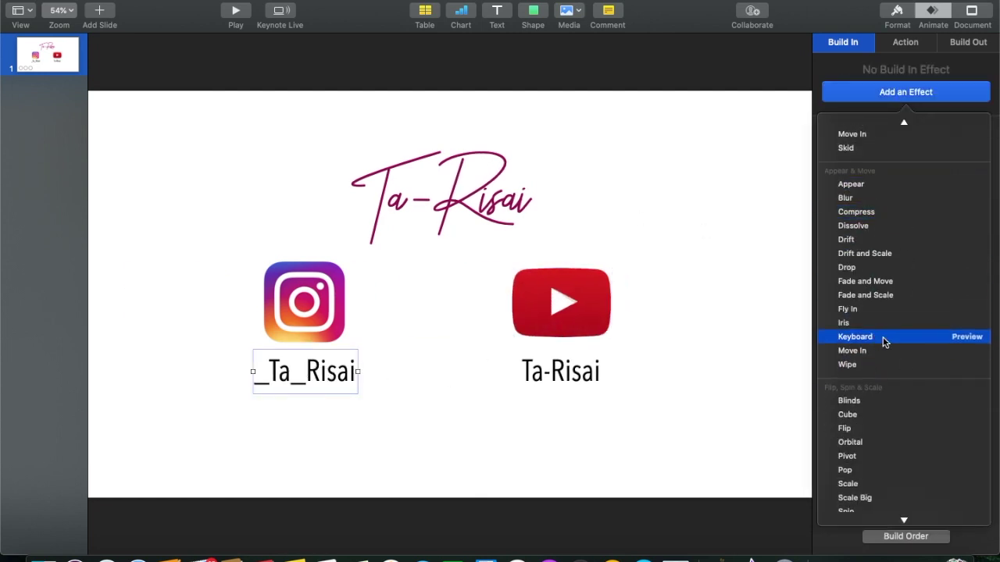
{"action": "left_click", "coordinate": [960, 340]}
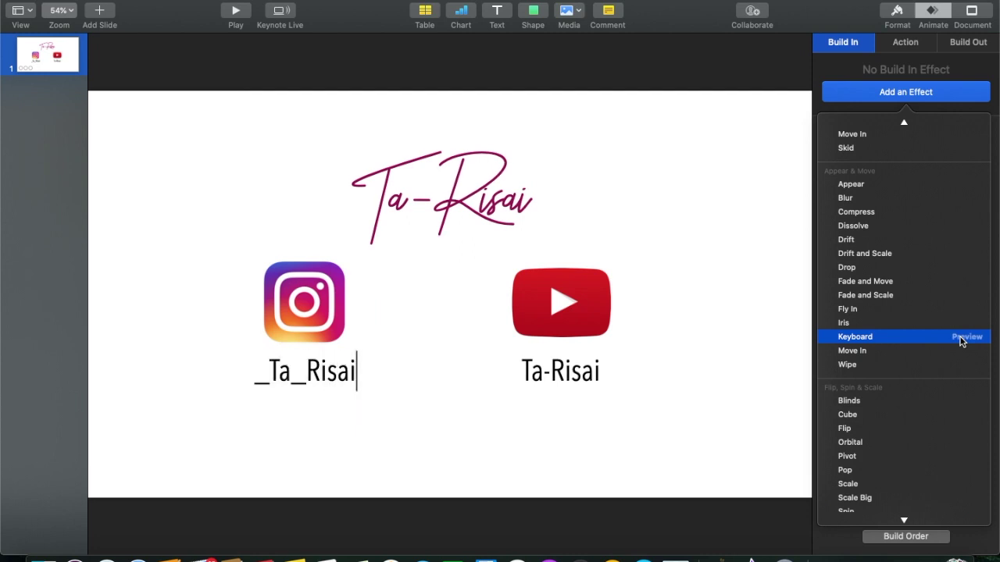
{"action": "left_click", "coordinate": [856, 337]}
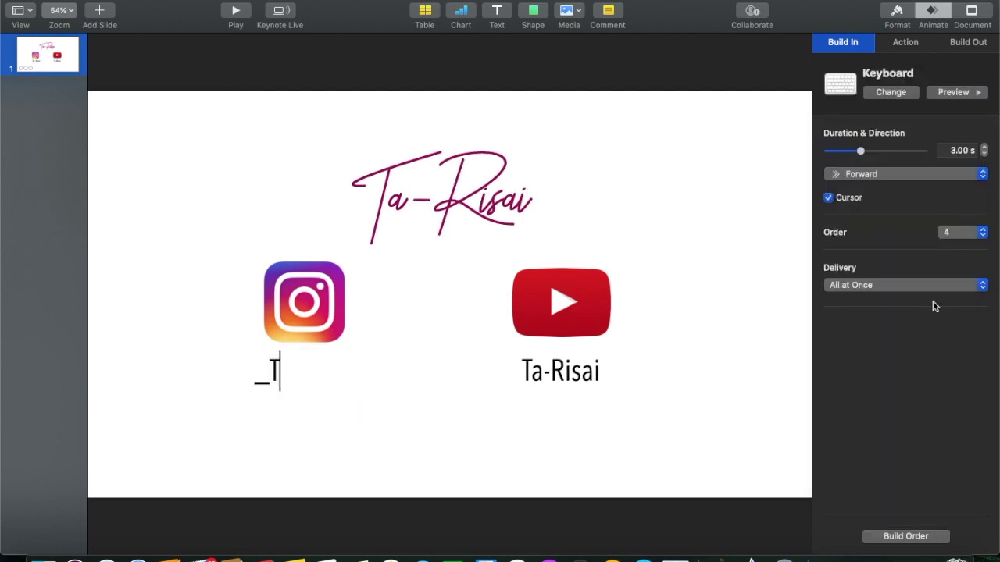
Apply the Keyboard build-in effect to the YouTube caption
{"action": "left_click", "coordinate": [585, 374]}
{"action": "left_click", "coordinate": [929, 92]}
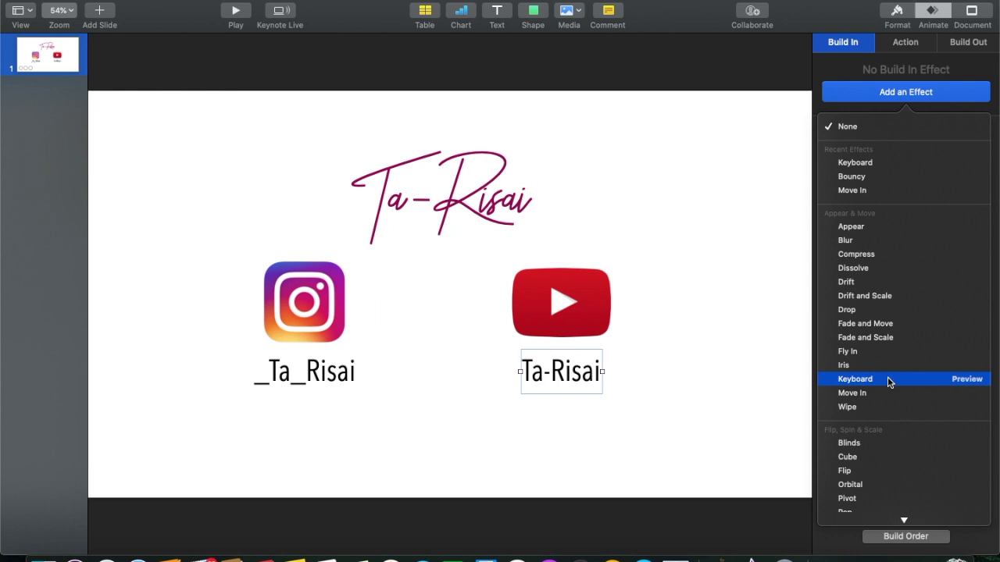
{"action": "left_click", "coordinate": [876, 378]}
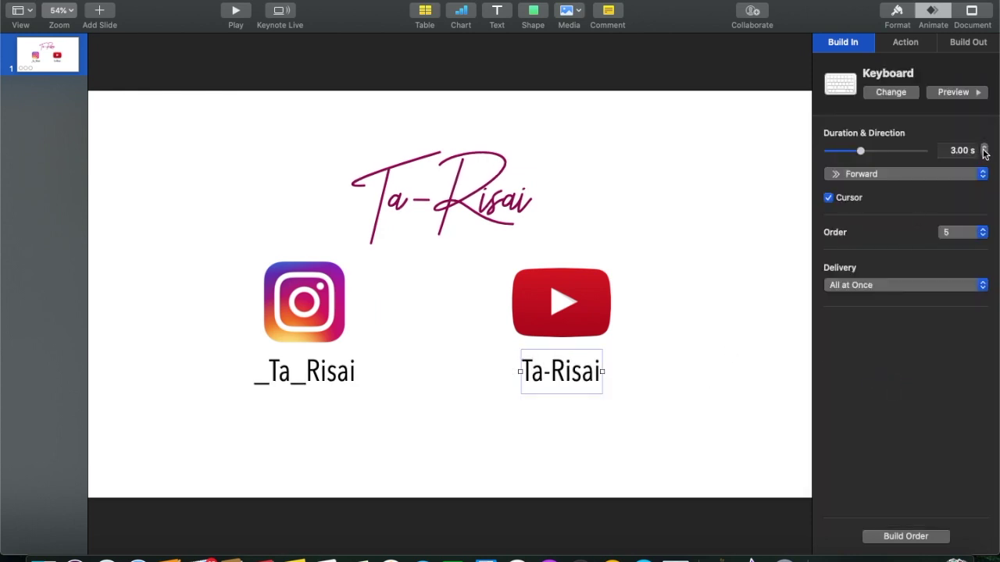
Set the duration of both captions' Keyboard effects to 2.00 s and preview each one
{"action": "left_click", "coordinate": [957, 149]}
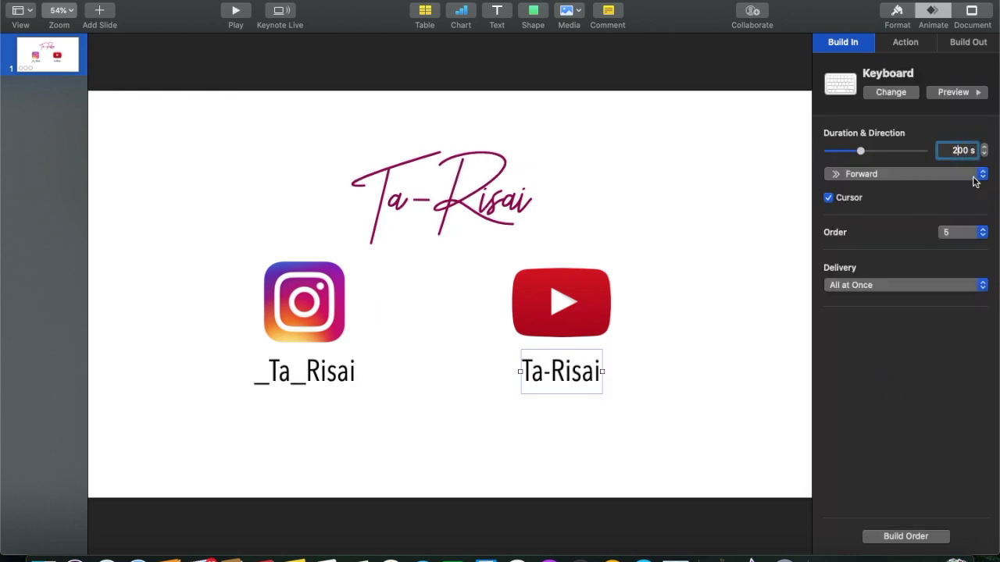
{"action": "left_click", "coordinate": [954, 92]}
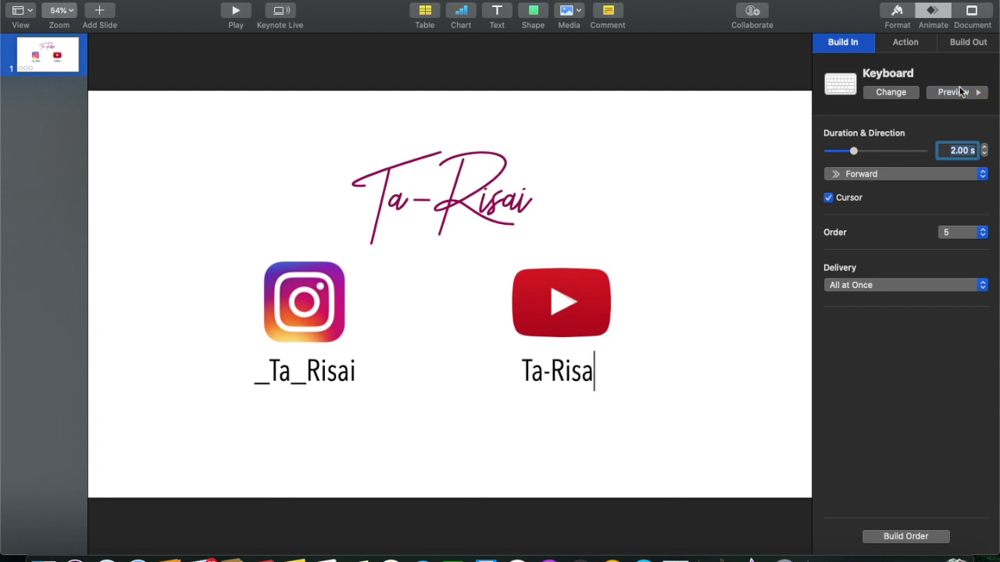
{"action": "left_click", "coordinate": [325, 378]}
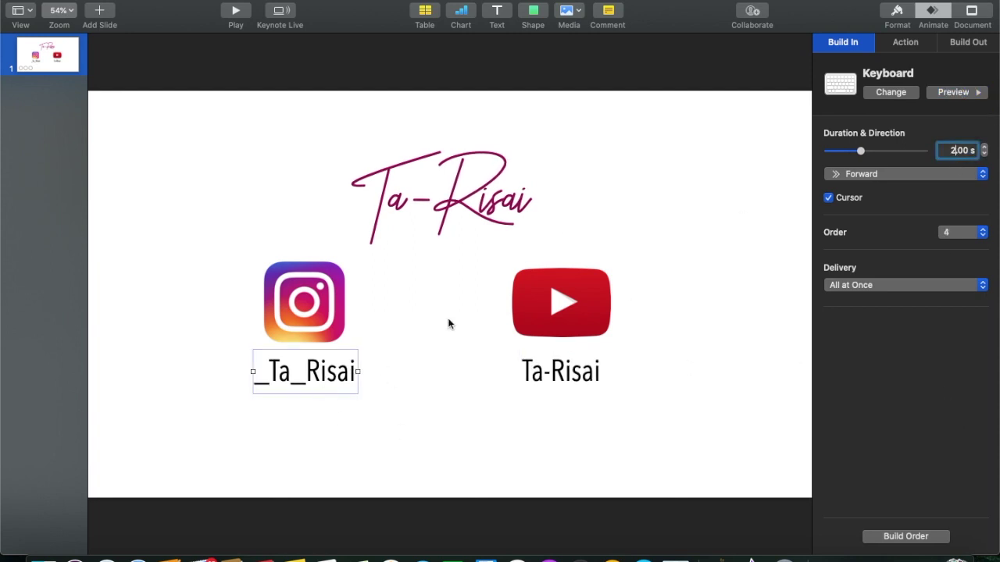
{"action": "left_click", "coordinate": [955, 92]}
Preview the title's build from the build order and set its Bouncy effect to start After Transition
{"action": "left_click", "coordinate": [906, 537]}
{"action": "left_click", "coordinate": [521, 253]}
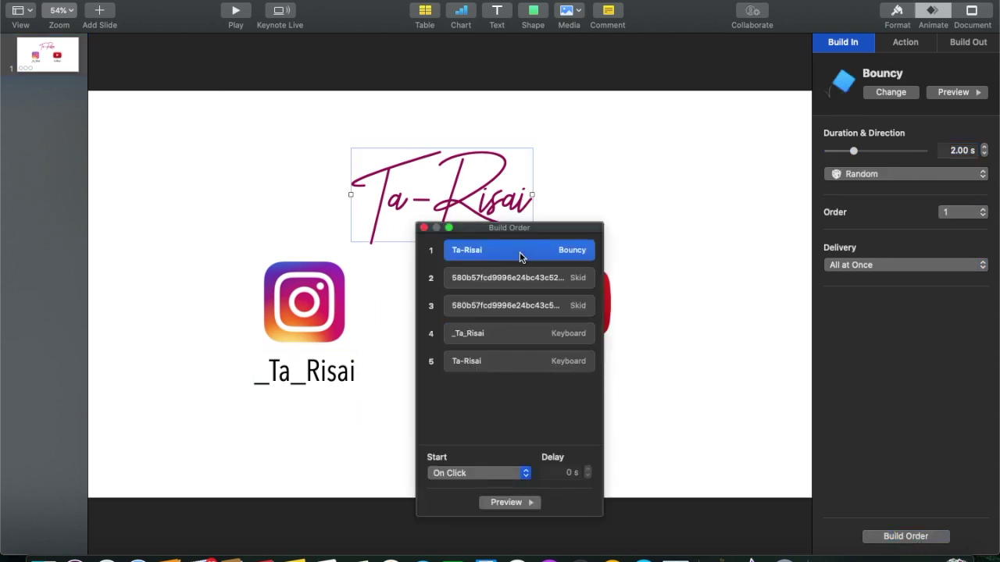
{"action": "left_click", "coordinate": [503, 502]}
{"action": "left_click_drag", "start_coordinate": [532, 227], "coordinate": [761, 233]}
{"action": "left_click", "coordinate": [737, 510]}
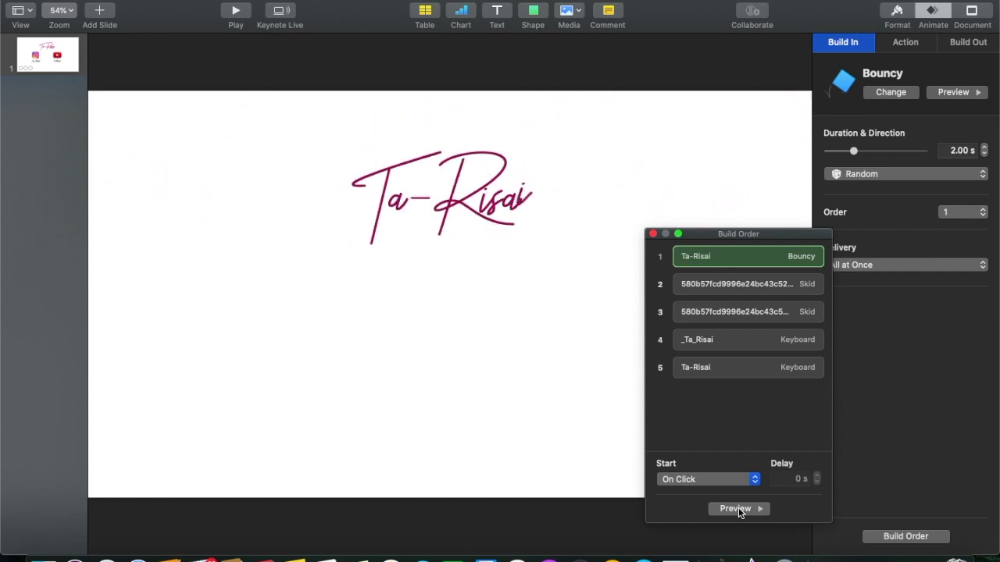
{"action": "left_click", "coordinate": [707, 479]}
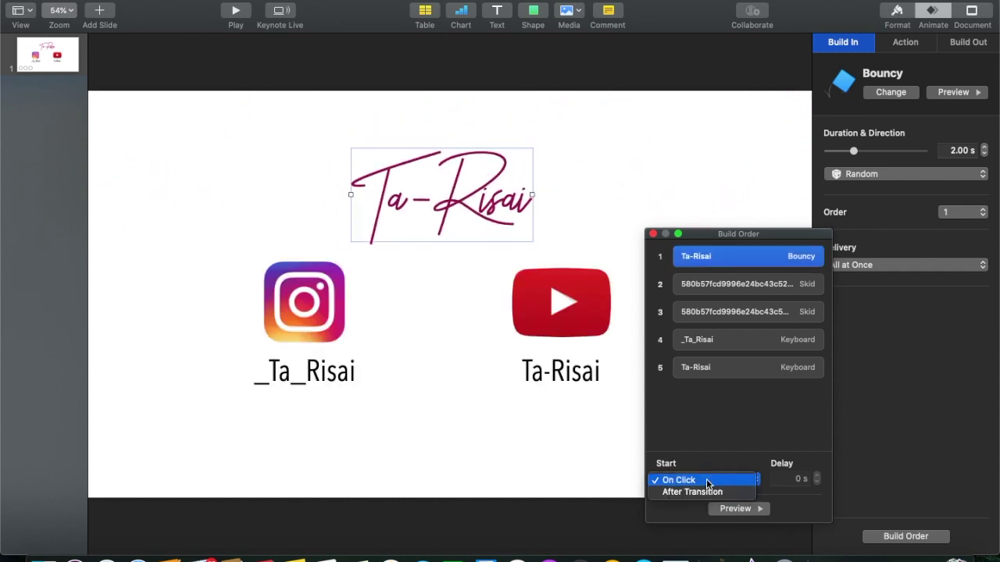
{"action": "left_click", "coordinate": [699, 493]}
Try starting the Skid effects of both logos With Build 1 and preview the result
{"action": "left_click", "coordinate": [715, 285]}
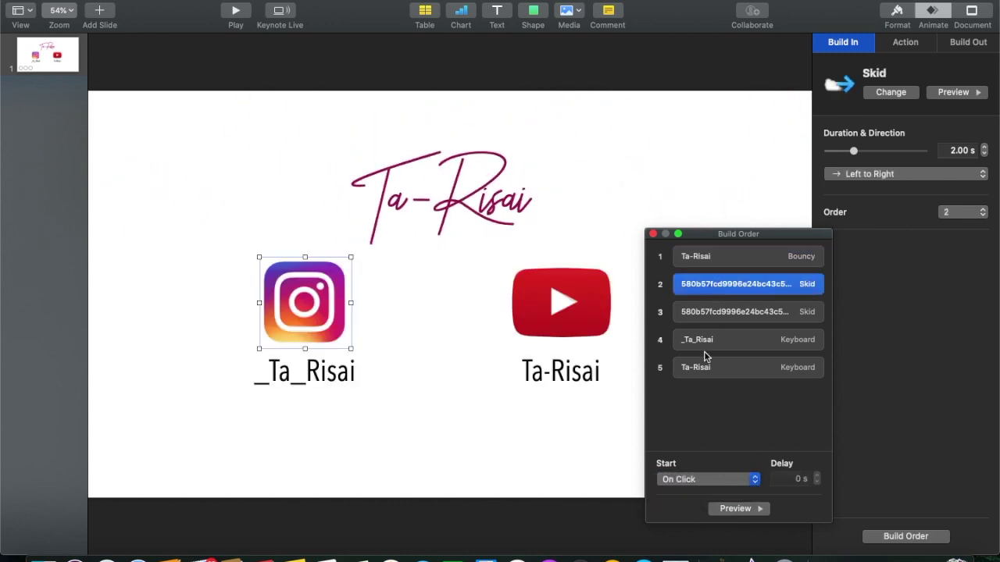
{"action": "left_click", "coordinate": [688, 479]}
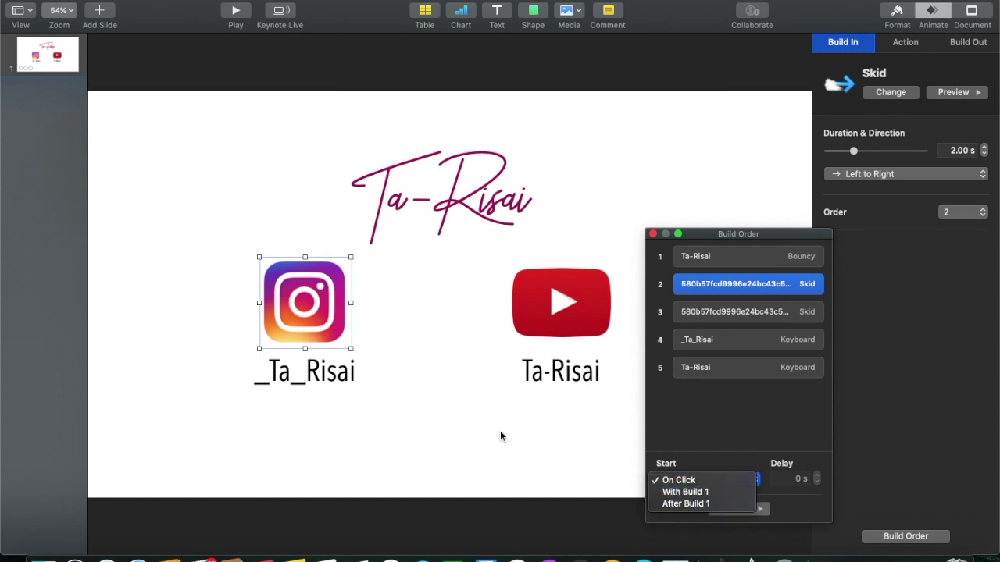
{"action": "left_click", "coordinate": [686, 492]}
{"action": "left_click", "coordinate": [560, 300]}
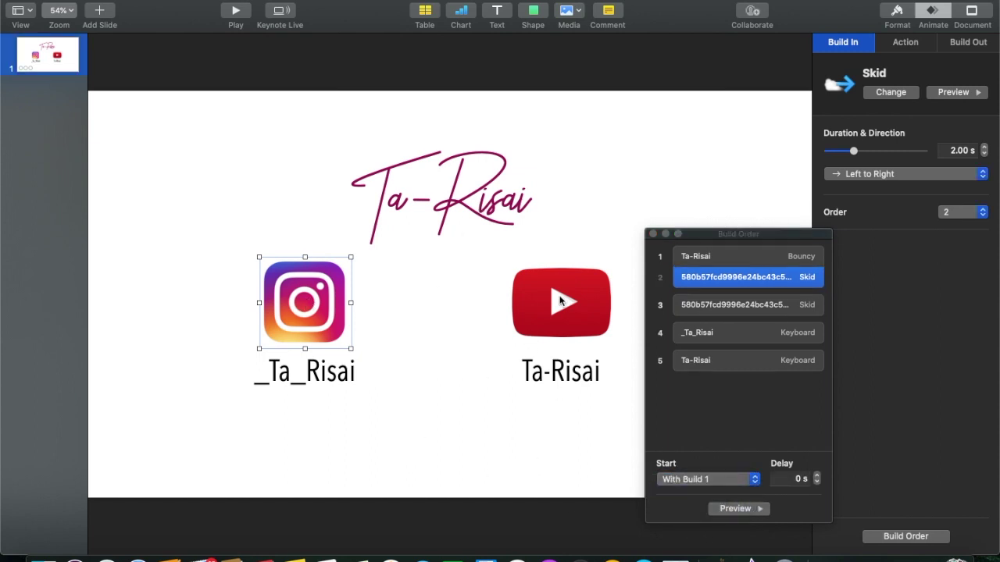
{"action": "left_click", "coordinate": [710, 479]}
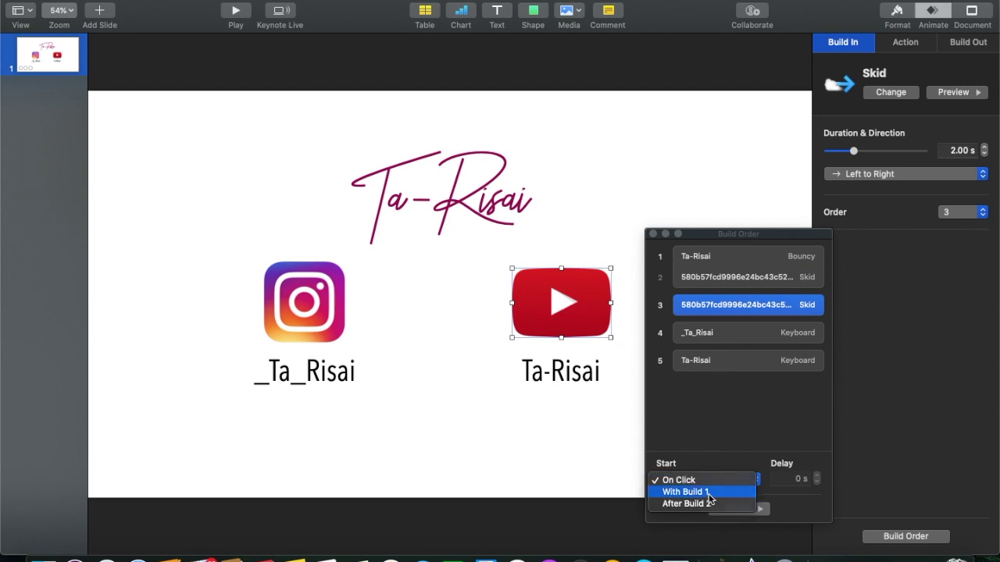
{"action": "left_click", "coordinate": [708, 492]}
{"action": "left_click", "coordinate": [735, 509]}
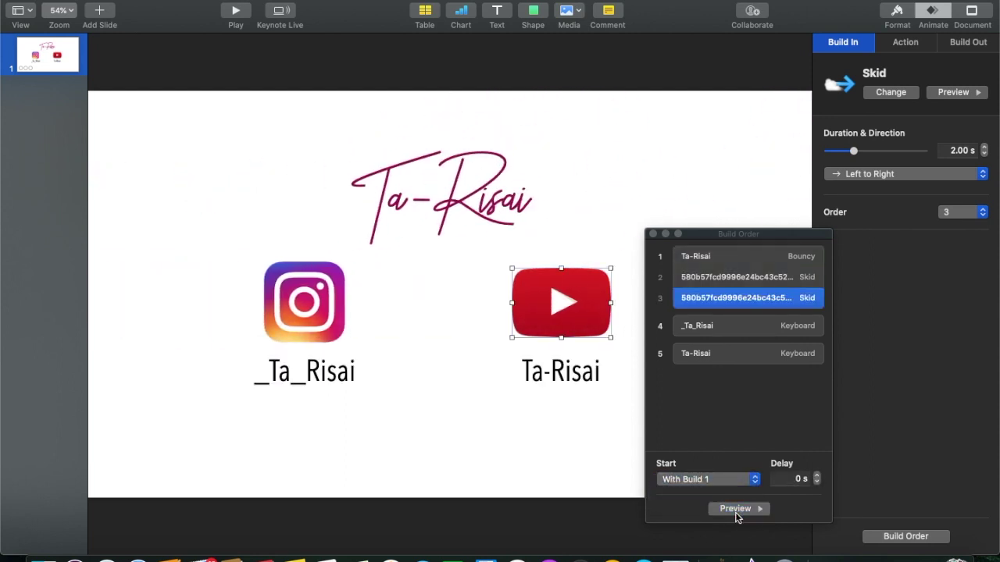
Set the Instagram logo's Skid effect to start After Build 1
{"action": "left_click", "coordinate": [687, 481]}
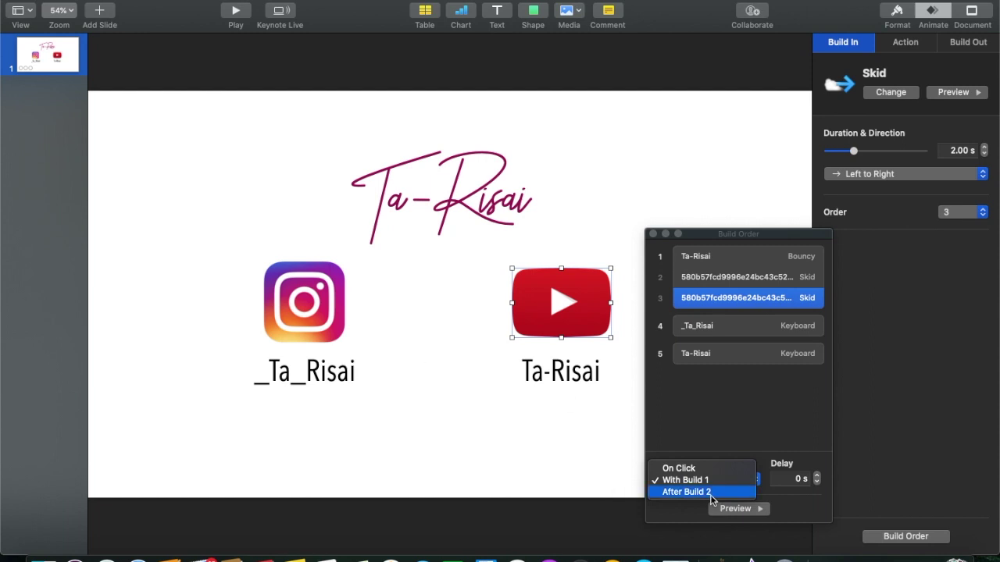
{"action": "left_click", "coordinate": [307, 310]}
{"action": "left_click", "coordinate": [308, 311]}
{"action": "left_click", "coordinate": [703, 478]}
{"action": "left_click", "coordinate": [695, 506]}
Set the YouTube logo's Skid effect to start With Build 2 and preview the build sequence
{"action": "left_click", "coordinate": [536, 306]}
{"action": "left_click", "coordinate": [692, 479]}
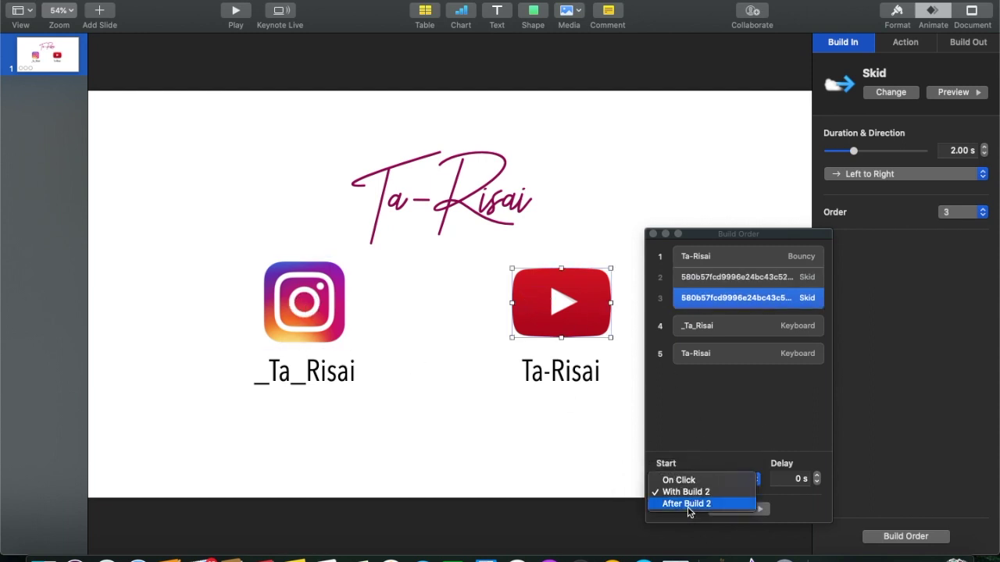
{"action": "left_click", "coordinate": [699, 481]}
{"action": "left_click", "coordinate": [744, 514]}
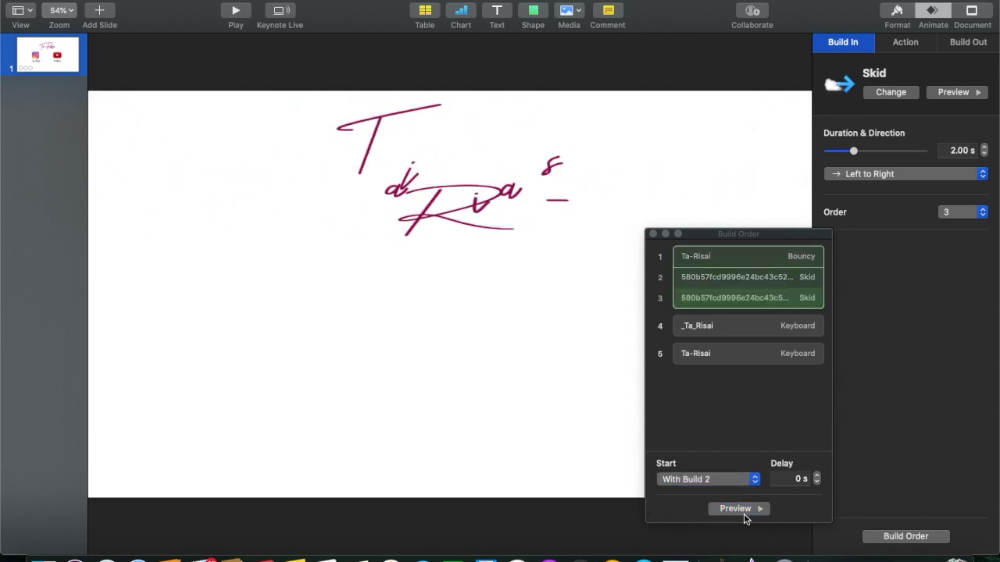
Set both captions' Keyboard effects to start With Build 2, preview the sequence and close the build order
{"action": "left_click", "coordinate": [723, 324]}
{"action": "left_click", "coordinate": [690, 480]}
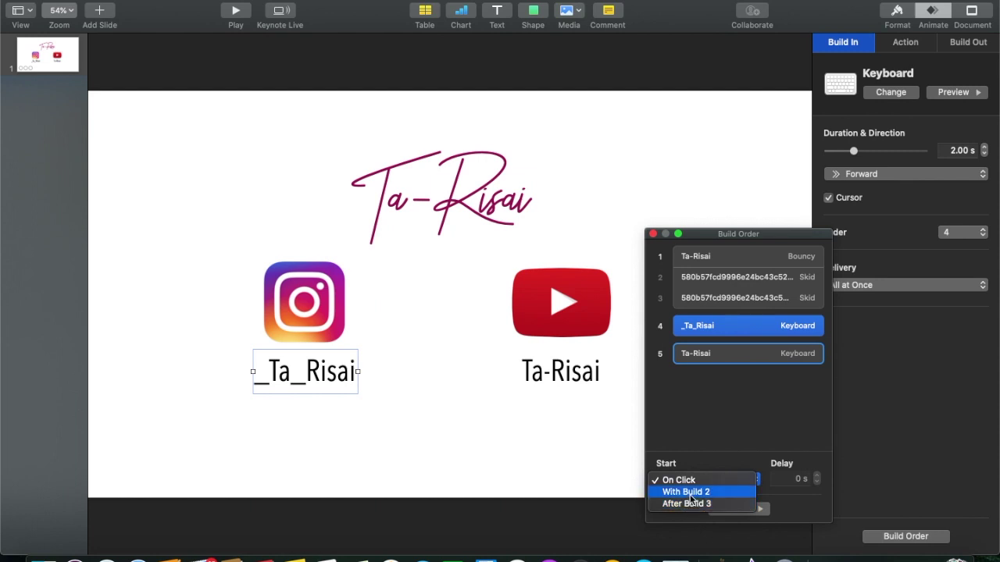
{"action": "left_click", "coordinate": [690, 492]}
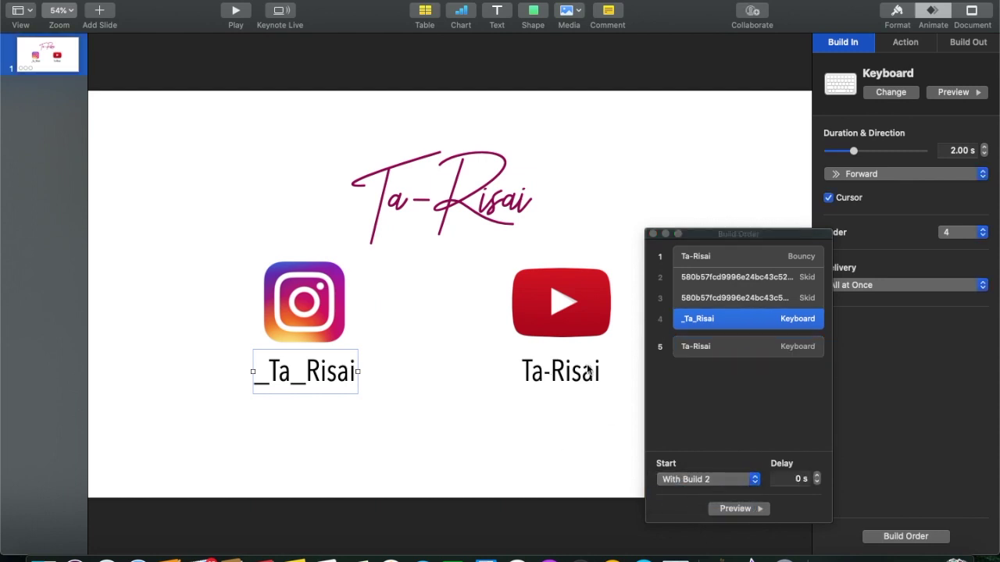
{"action": "left_click", "coordinate": [587, 373]}
{"action": "left_click", "coordinate": [687, 480]}
{"action": "left_click", "coordinate": [693, 492]}
{"action": "left_click", "coordinate": [735, 508]}
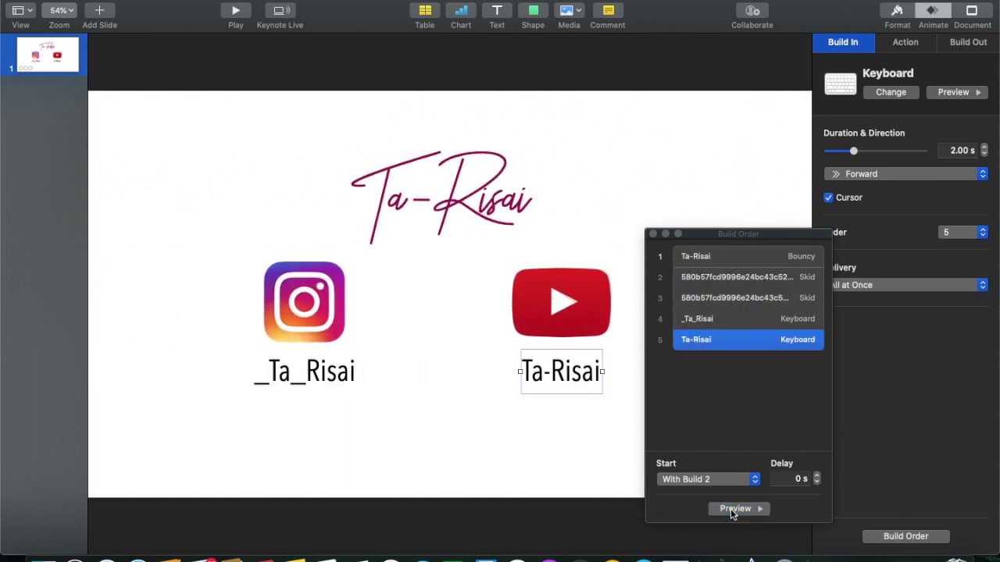
{"action": "left_click", "coordinate": [652, 235]}
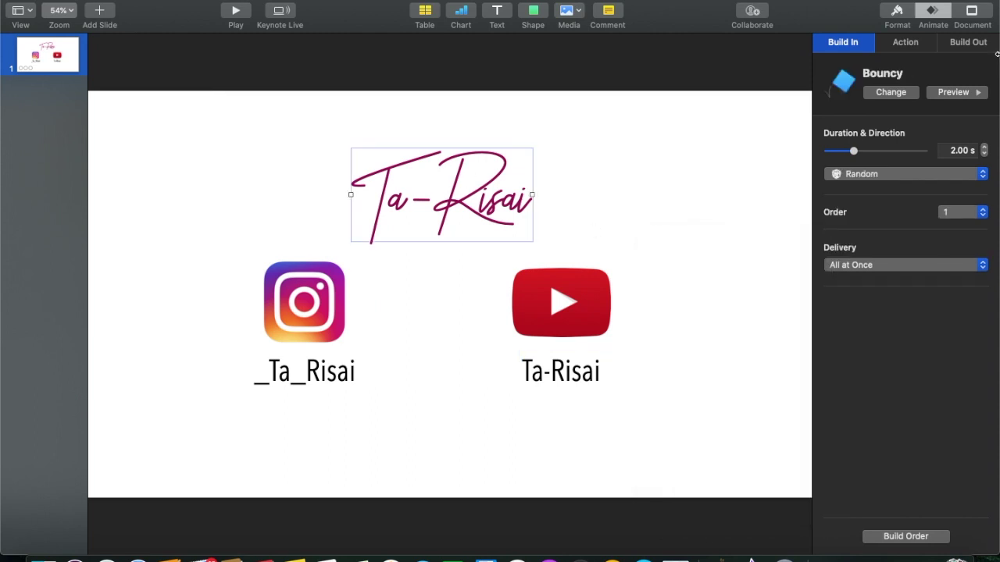
Preview several special Build Out effects on the title, including Fall Apart and Trace, and apply Diffuse
{"action": "left_click", "coordinate": [964, 49]}
{"action": "left_click", "coordinate": [905, 91]}
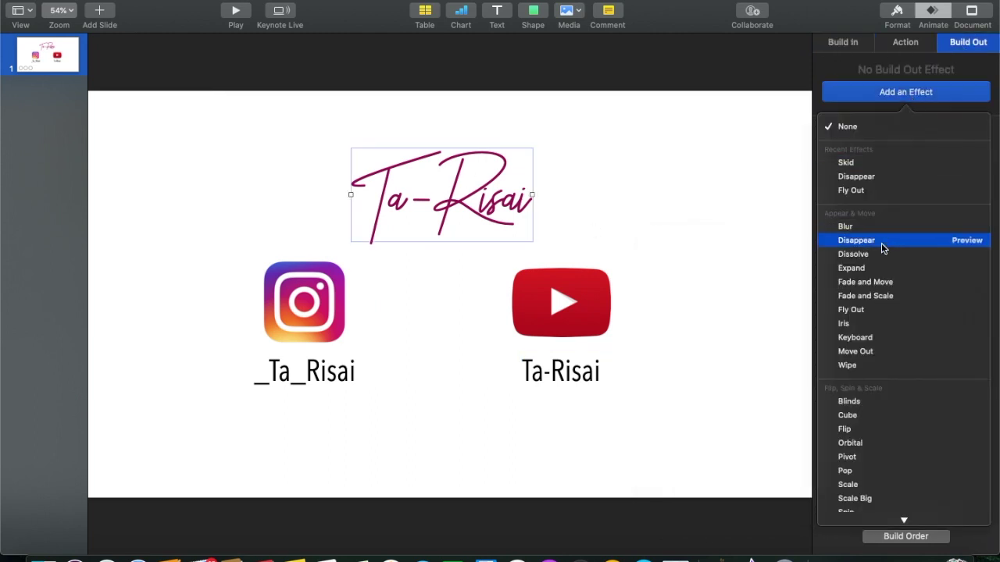
{"action": "scroll", "coordinate": [880, 243], "scroll_direction": "down", "scroll_amount": 6}
{"action": "left_click", "coordinate": [958, 349]}
{"action": "left_click", "coordinate": [961, 361]}
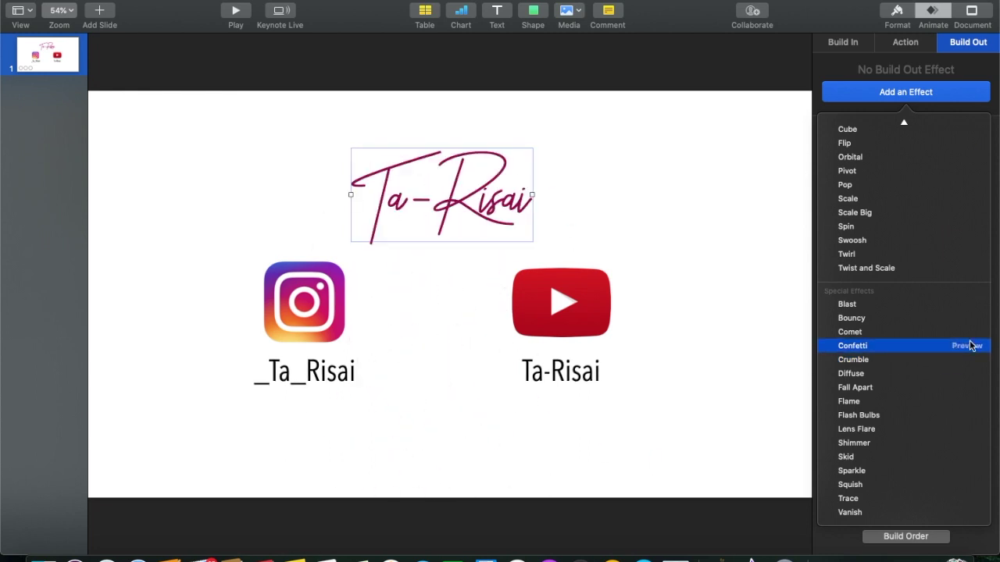
{"action": "left_click", "coordinate": [967, 387]}
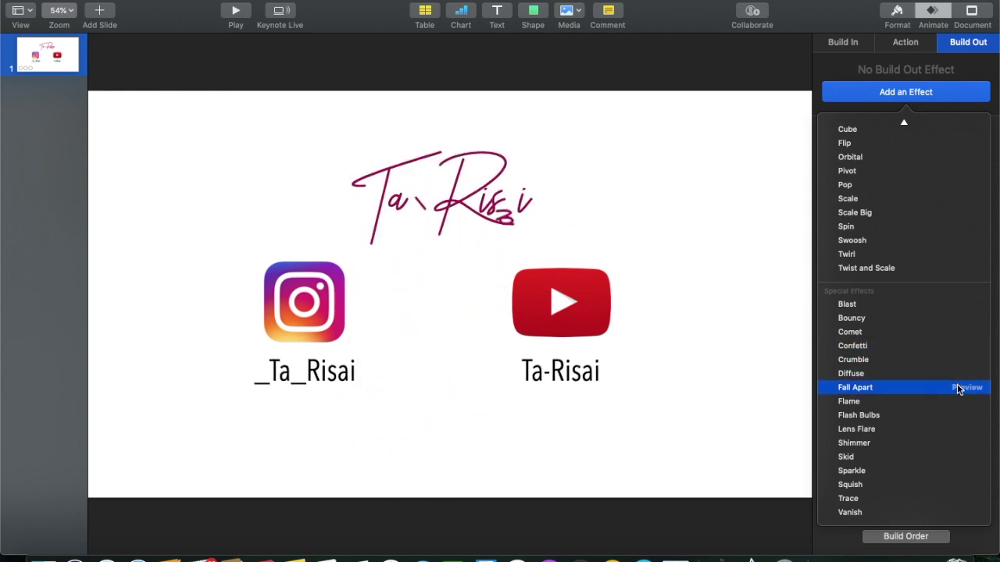
{"action": "left_click", "coordinate": [967, 401]}
{"action": "left_click", "coordinate": [970, 417]}
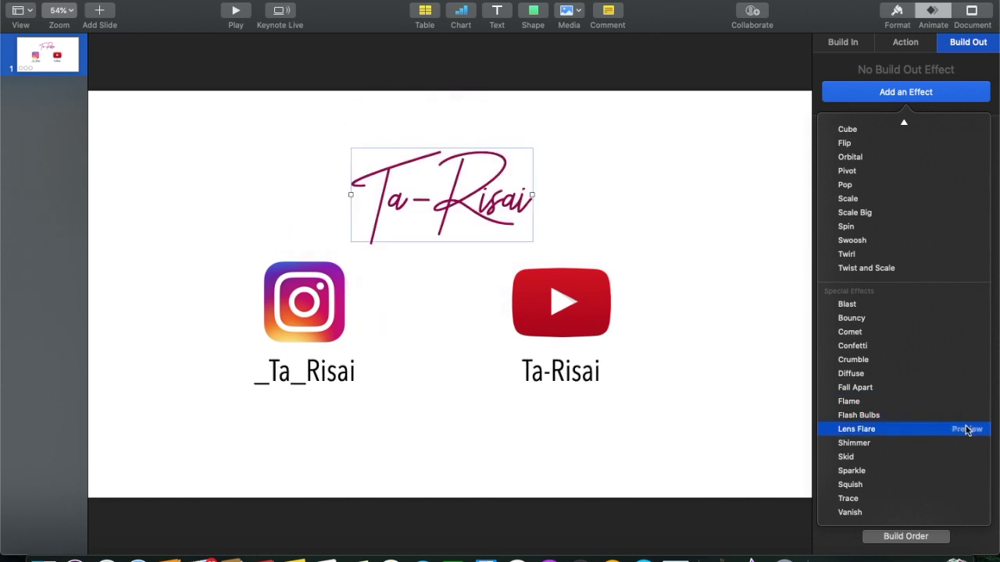
{"action": "left_click", "coordinate": [969, 457]}
{"action": "left_click", "coordinate": [967, 498]}
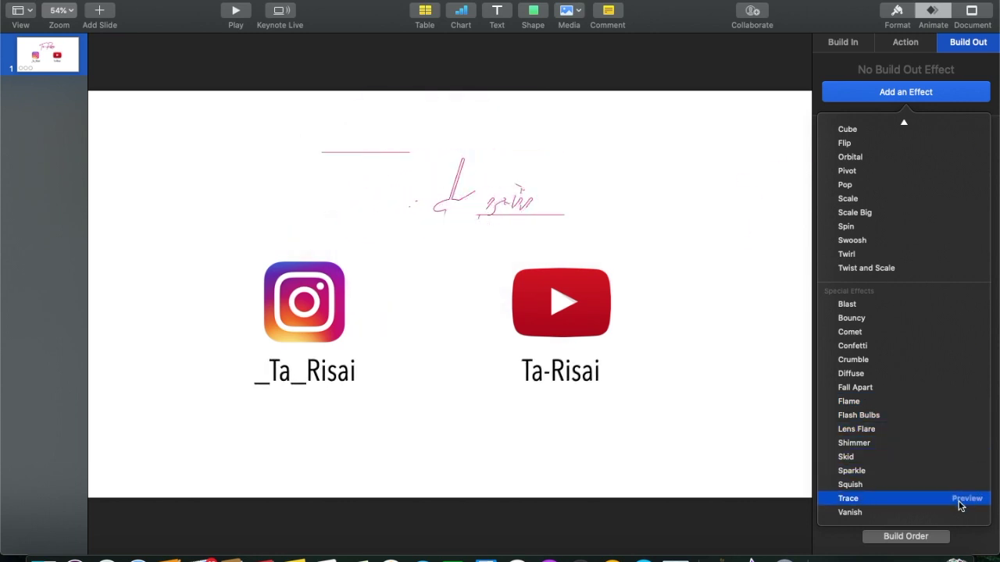
{"action": "left_click", "coordinate": [967, 374]}
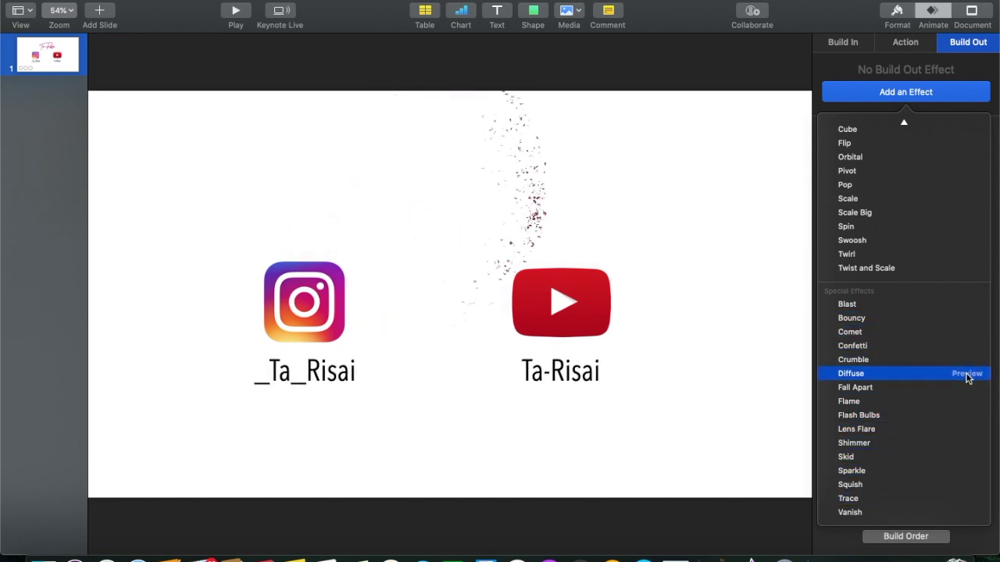
{"action": "left_click", "coordinate": [867, 374]}
Add the Diffuse Build Out effect to the Instagram logo and the YouTube logo
{"action": "left_click", "coordinate": [329, 297]}
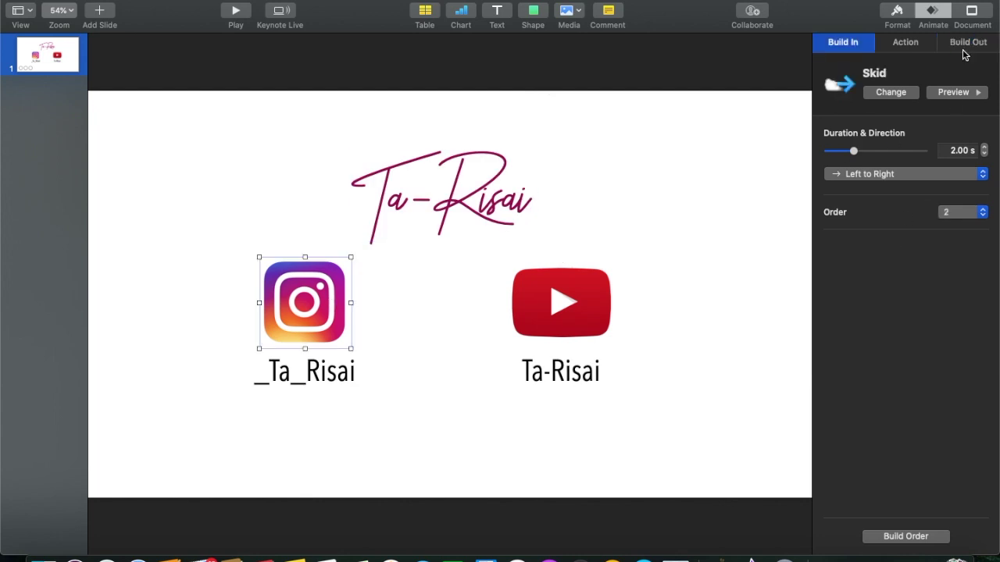
{"action": "left_click", "coordinate": [967, 41]}
{"action": "left_click", "coordinate": [903, 92]}
{"action": "left_click", "coordinate": [908, 163]}
{"action": "left_click", "coordinate": [560, 305]}
{"action": "left_click", "coordinate": [968, 42]}
{"action": "left_click", "coordinate": [904, 92]}
{"action": "left_click", "coordinate": [890, 163]}
Add the Diffuse Build Out effect to the captions below both logos
{"action": "left_click", "coordinate": [276, 381]}
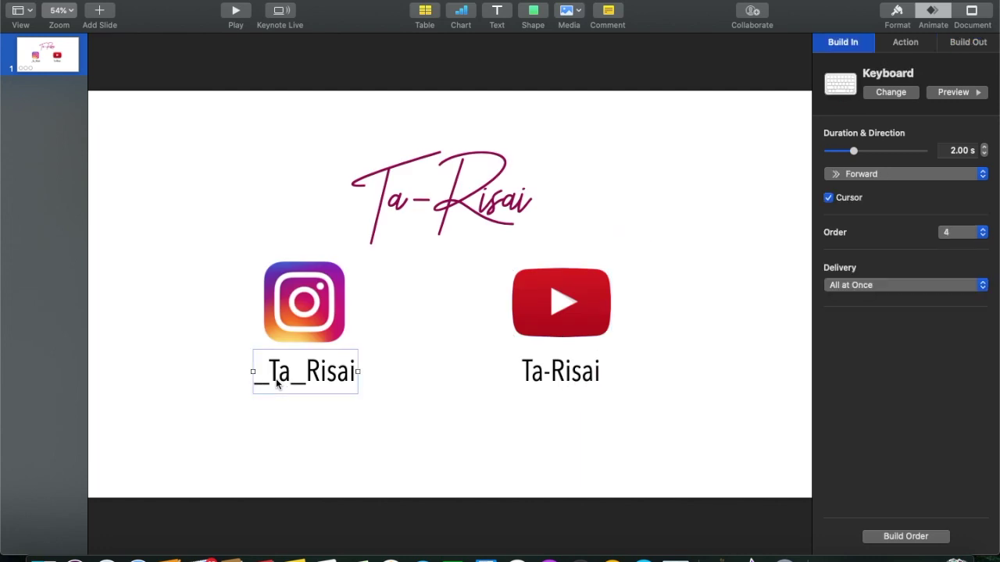
{"action": "left_click", "coordinate": [979, 42]}
{"action": "left_click", "coordinate": [904, 91]}
{"action": "left_click", "coordinate": [870, 164]}
{"action": "left_click", "coordinate": [560, 375]}
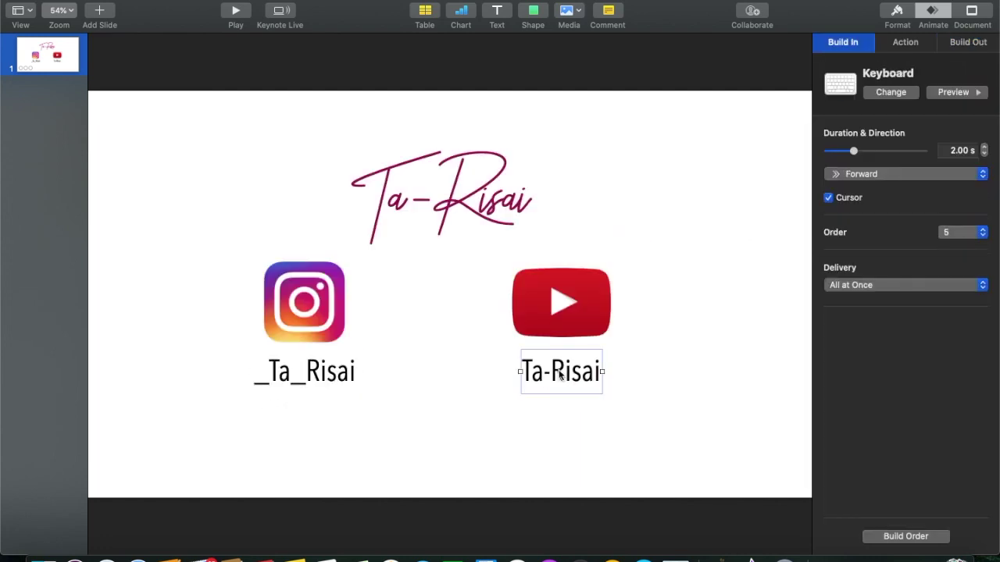
{"action": "left_click", "coordinate": [968, 42]}
{"action": "left_click", "coordinate": [903, 91]}
{"action": "left_click", "coordinate": [874, 161]}
Set the title's Diffuse effect to start After Build 5 in the build order
{"action": "left_click", "coordinate": [905, 535]}
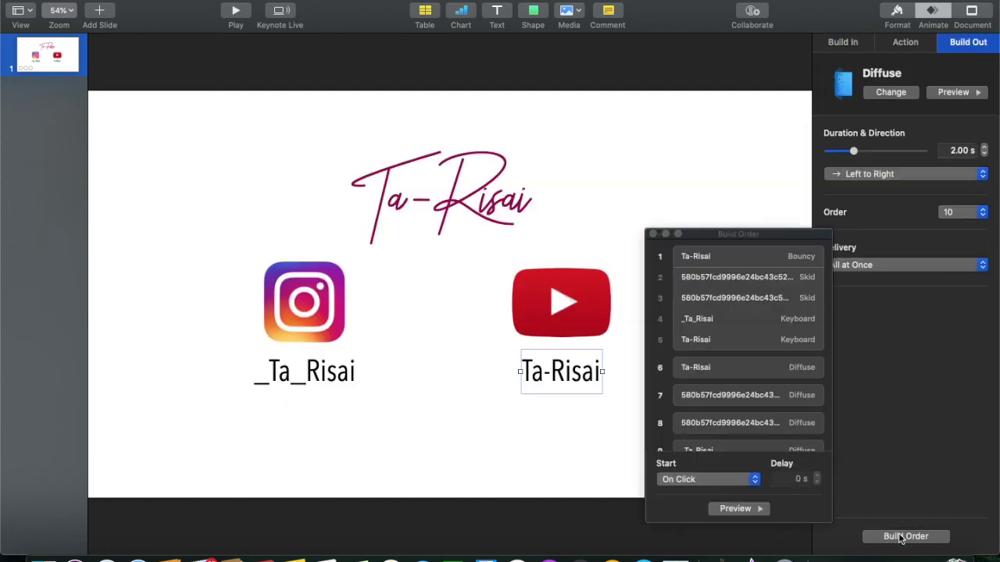
{"action": "left_click", "coordinate": [703, 367]}
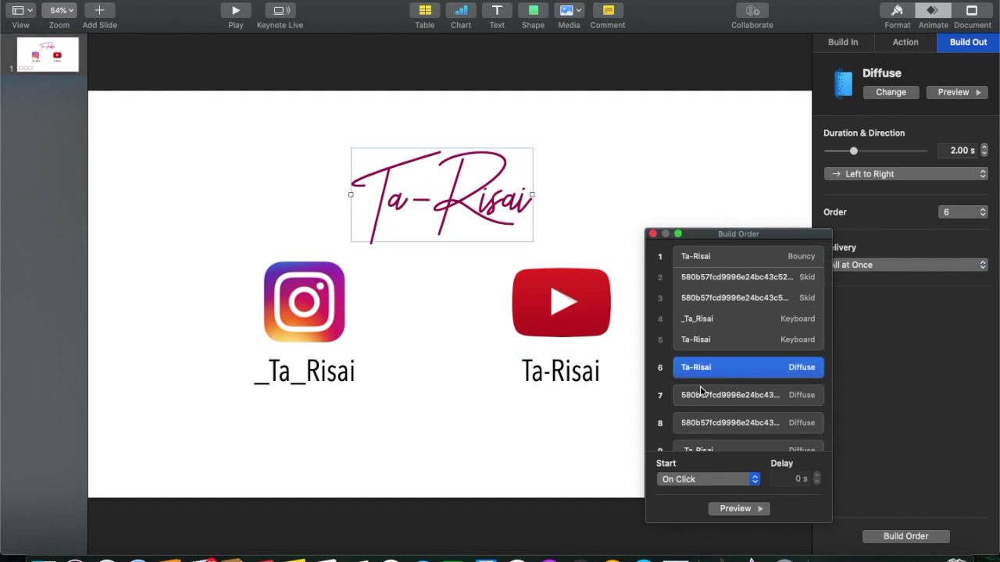
{"action": "left_click", "coordinate": [689, 479]}
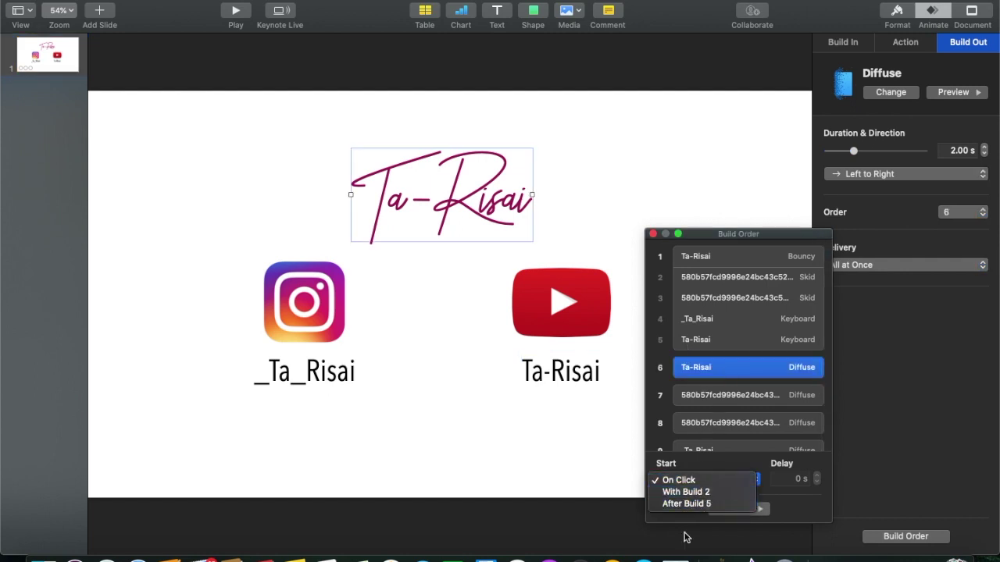
{"action": "left_click", "coordinate": [686, 504]}
Set the Diffuse effects of both logos to start With Build 6
{"action": "left_click", "coordinate": [692, 384]}
{"action": "left_click", "coordinate": [690, 480]}
{"action": "left_click", "coordinate": [686, 492]}
{"action": "left_click", "coordinate": [692, 408]}
{"action": "left_click", "coordinate": [689, 479]}
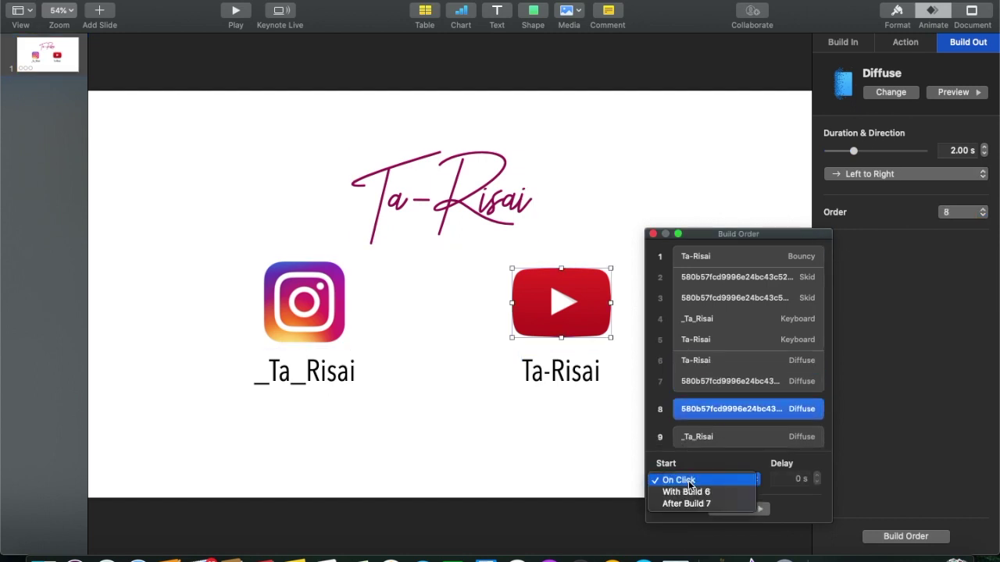
{"action": "left_click", "coordinate": [686, 492]}
Set the Diffuse effects of both captions to start With Build 6
{"action": "left_click", "coordinate": [691, 437]}
{"action": "left_click", "coordinate": [689, 479]}
{"action": "left_click", "coordinate": [686, 492]}
{"action": "scroll", "coordinate": [708, 438], "scroll_direction": "down", "scroll_amount": 1}
{"action": "left_click", "coordinate": [695, 432]}
{"action": "left_click", "coordinate": [689, 479]}
{"action": "left_click", "coordinate": [686, 492]}
Set the delay of the title's Diffuse effect to 1.00 s, preview the sequence and close the build order
{"action": "left_click", "coordinate": [695, 349]}
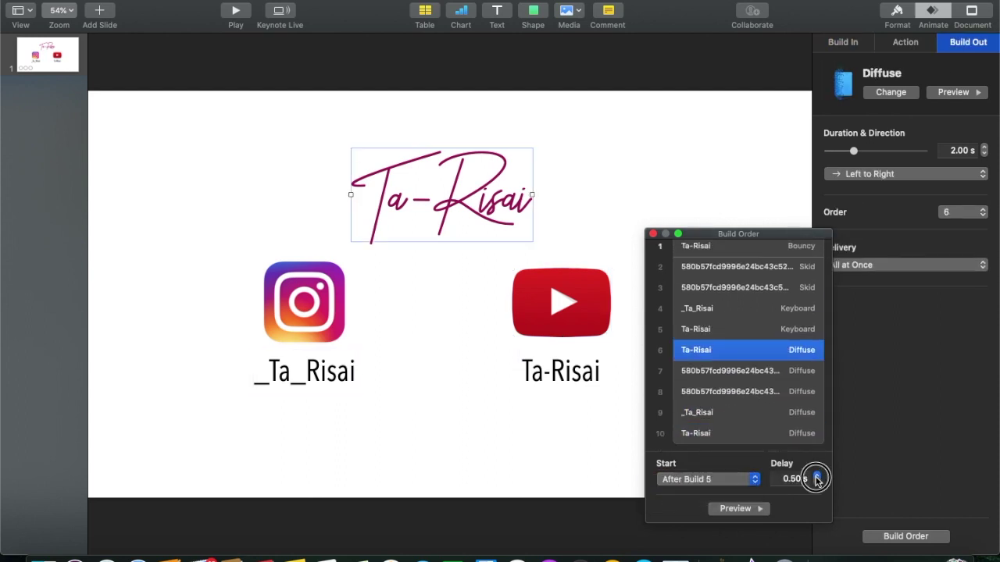
{"action": "left_click", "coordinate": [734, 508]}
{"action": "left_click_drag", "start_coordinate": [738, 233], "coordinate": [896, 228]}
{"action": "left_click", "coordinate": [895, 503]}
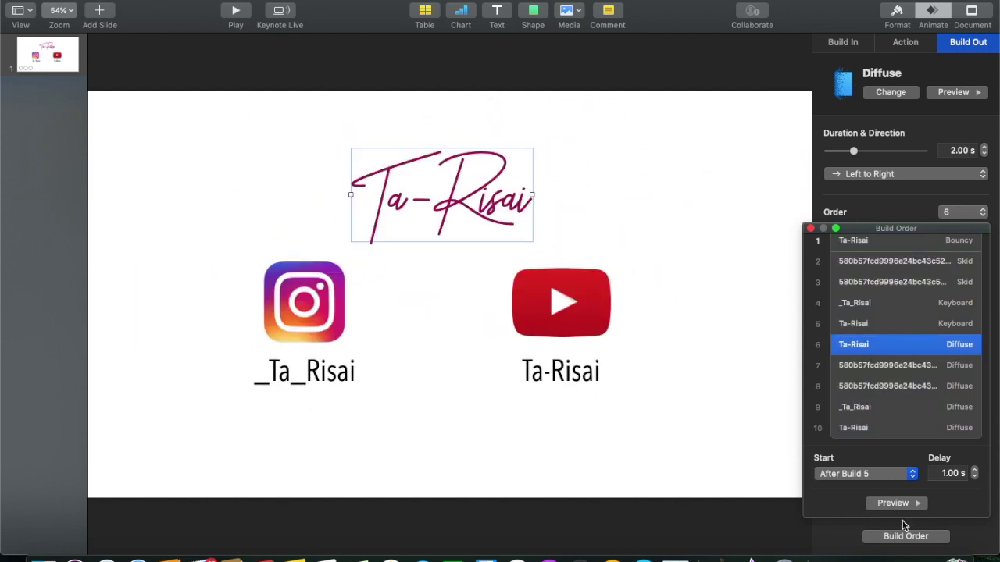
{"action": "left_click", "coordinate": [812, 232]}
Export the presentation as a movie named "Ta-Risai intro July 2020" to the Ta-Risai folder
{"action": "left_click", "coordinate": [109, 0]}
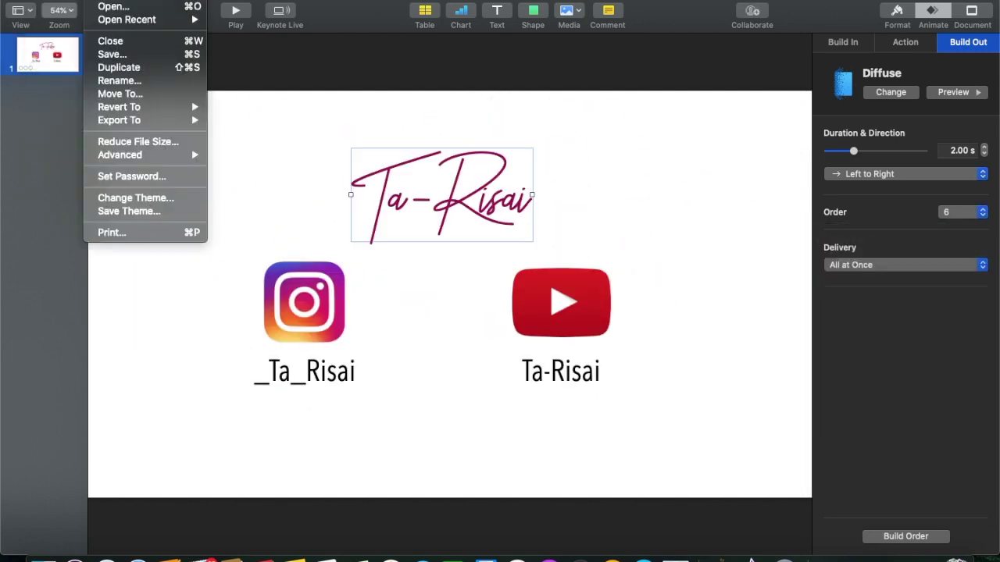
{"action": "mouse_move", "coordinate": [156, 119]}
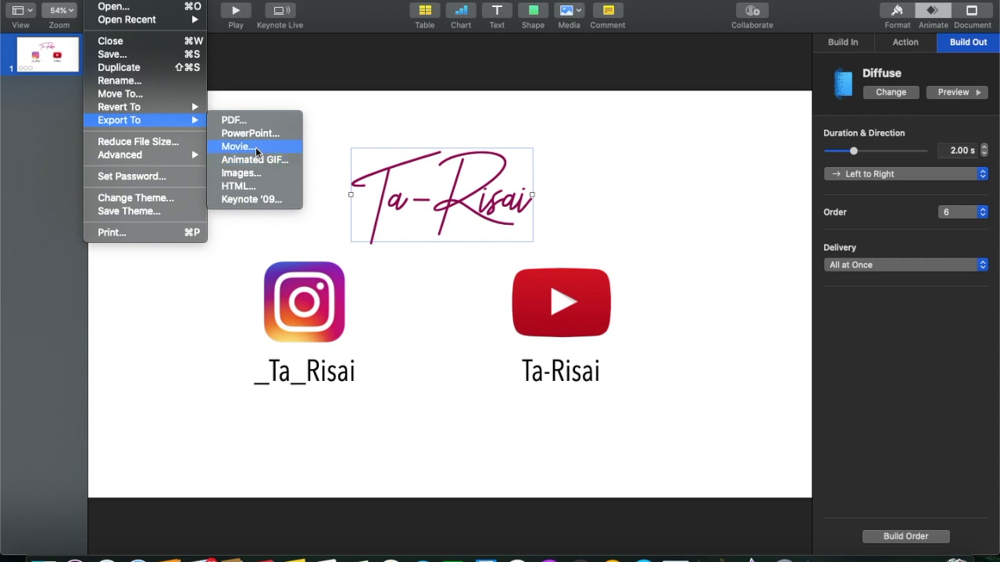
{"action": "left_click", "coordinate": [255, 149]}
{"action": "left_click", "coordinate": [701, 299]}
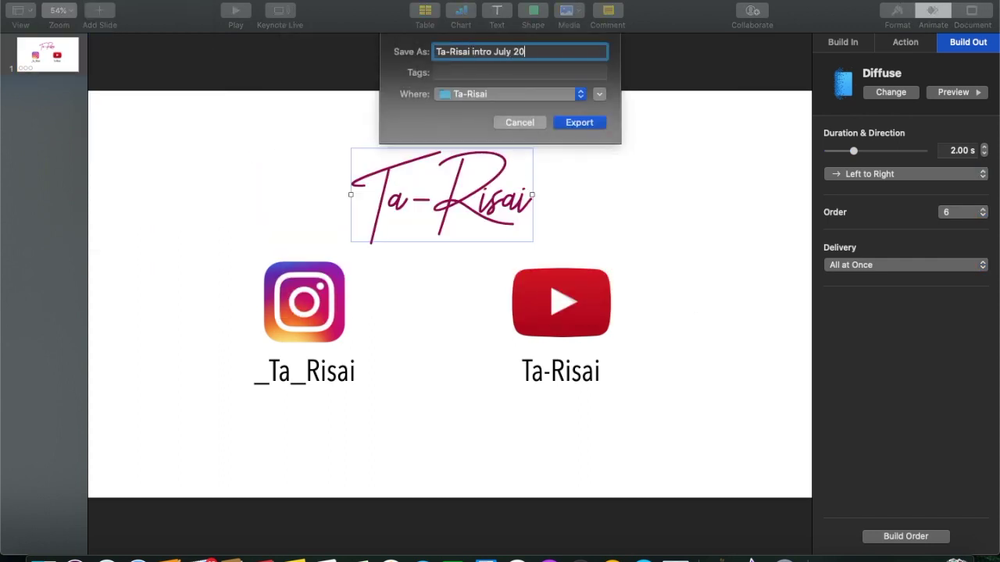
{"action": "left_click", "coordinate": [579, 122]}
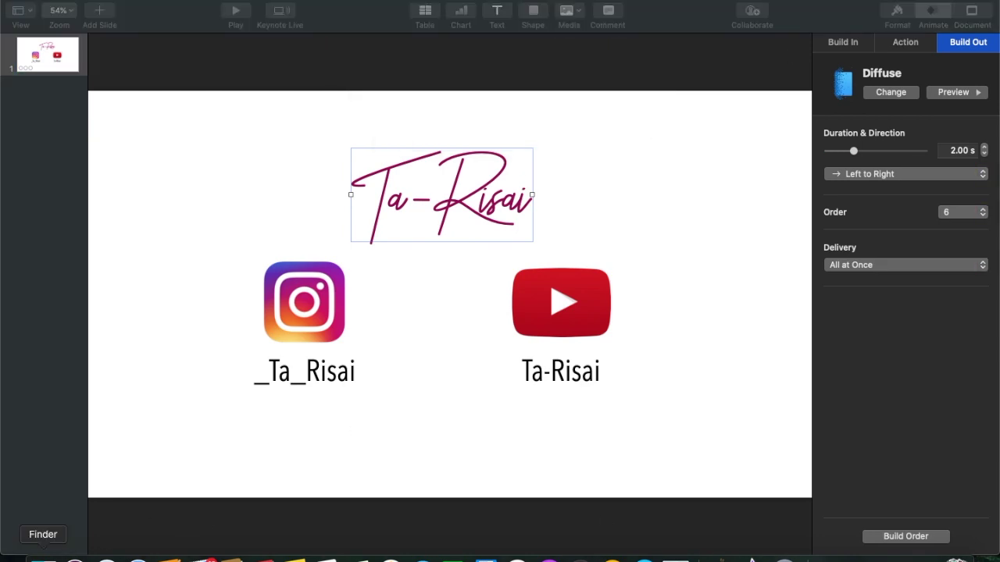
Open the exported "Ta-Risai intro July 2020" movie from Finder's recent files and play it
{"action": "left_click", "coordinate": [43, 559]}
{"action": "left_click", "coordinate": [428, 288]}
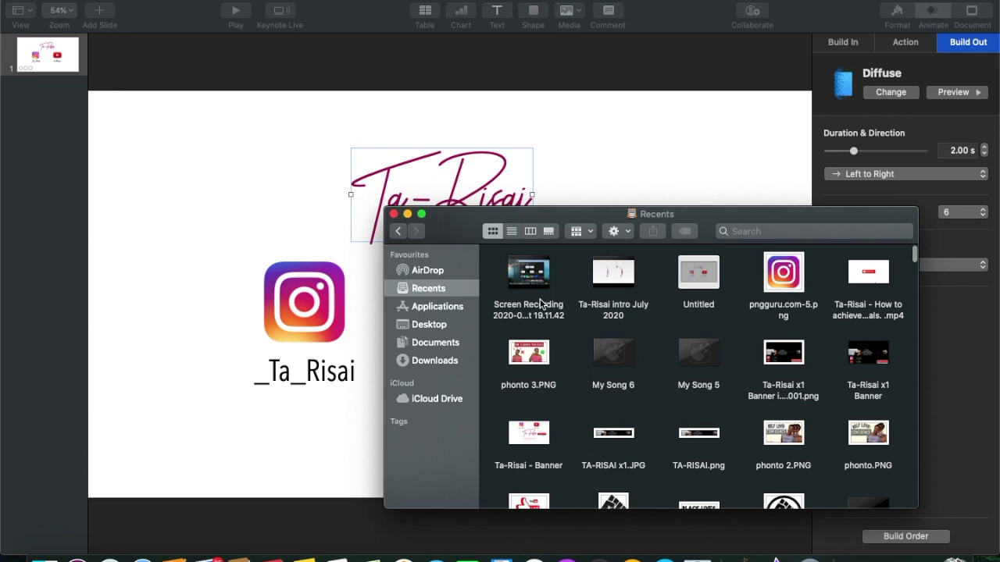
{"action": "left_click", "coordinate": [629, 291]}
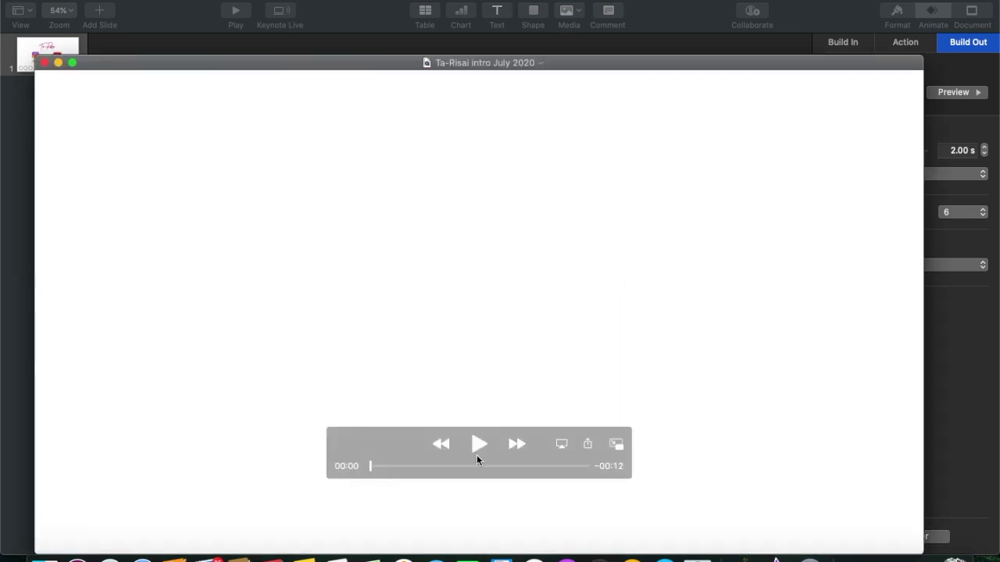
{"action": "left_click", "coordinate": [476, 456]}
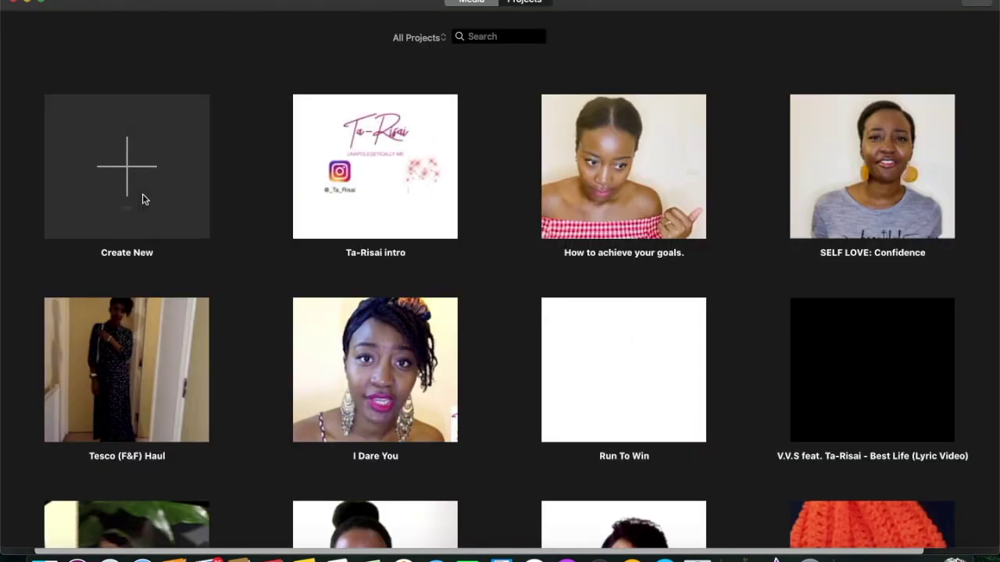
Create a new movie project in iMovie and add "Ta-Risai intro July 2020" from Finder to the timeline
{"action": "left_click", "coordinate": [140, 196]}
{"action": "left_click", "coordinate": [121, 226]}
{"action": "left_click", "coordinate": [259, 23]}
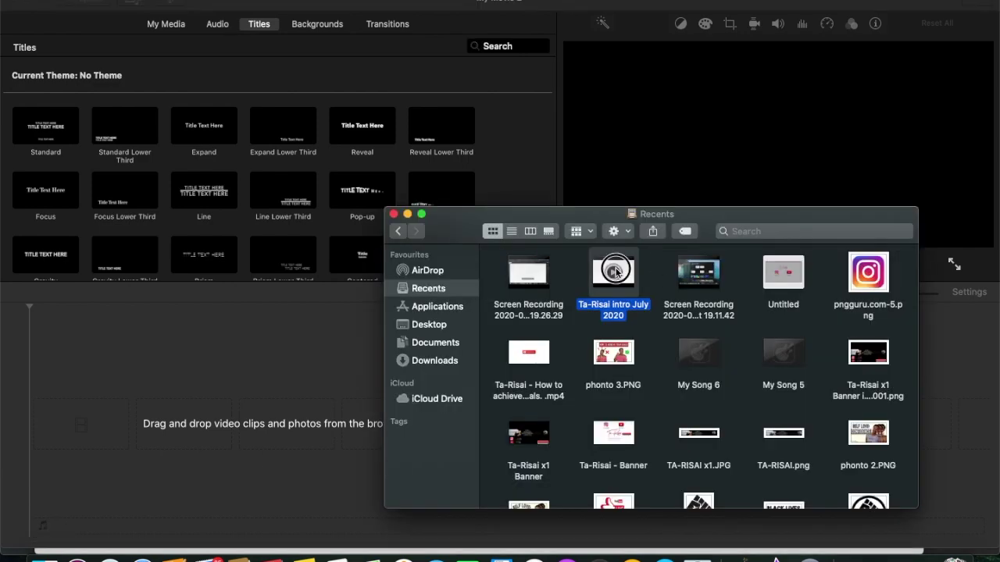
{"action": "left_click_drag", "start_coordinate": [614, 271], "coordinate": [53, 411]}
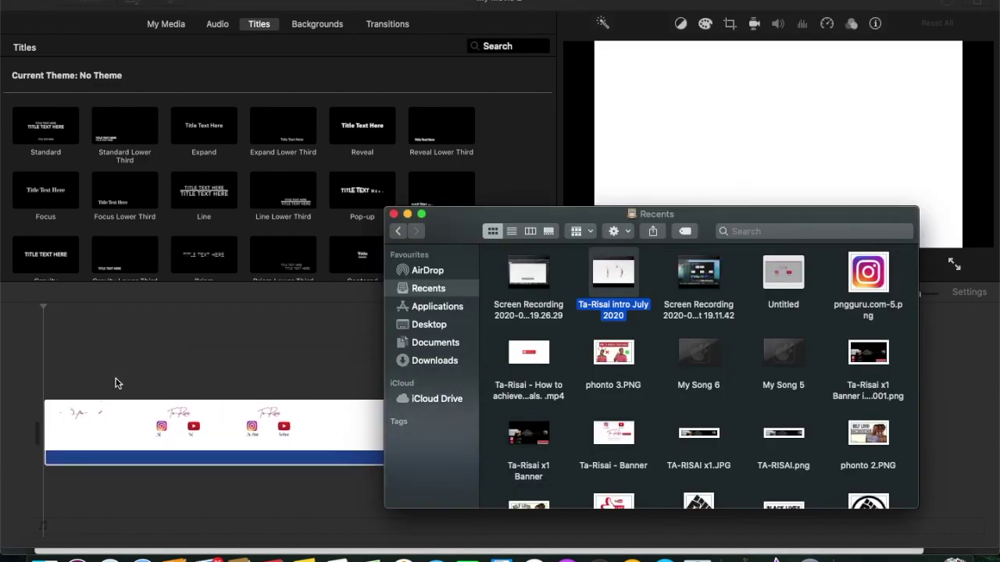
{"action": "left_click", "coordinate": [407, 214]}
Play the intro clip and trim its end so it lasts about 7 seconds
{"action": "left_click", "coordinate": [166, 24]}
{"action": "left_click", "coordinate": [217, 23]}
{"action": "left_click", "coordinate": [112, 455]}
{"action": "key", "text": "space"}
{"action": "left_click_drag", "start_coordinate": [601, 432], "coordinate": [367, 431]}
Find the Basketball Bounce sound effect and place it under the clip's start, trimmed to about 3.6 s
{"action": "left_click", "coordinate": [500, 48]}
{"action": "type", "text": "boun"}
{"action": "left_click", "coordinate": [127, 152]}
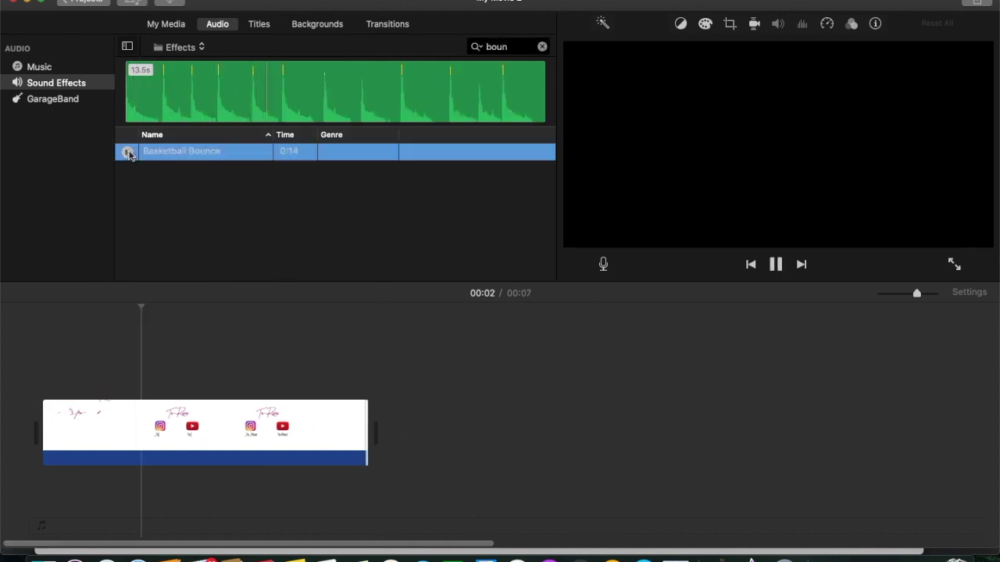
{"action": "left_click_drag", "start_coordinate": [141, 248], "coordinate": [54, 520]}
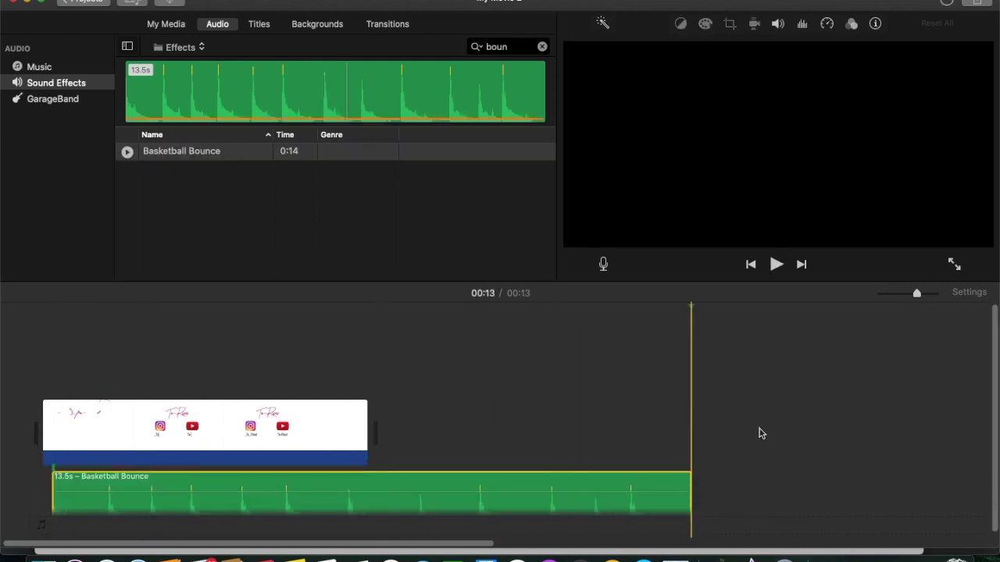
{"action": "left_click_drag", "start_coordinate": [690, 484], "coordinate": [217, 502]}
{"action": "left_click_drag", "start_coordinate": [70, 496], "coordinate": [36, 500]}
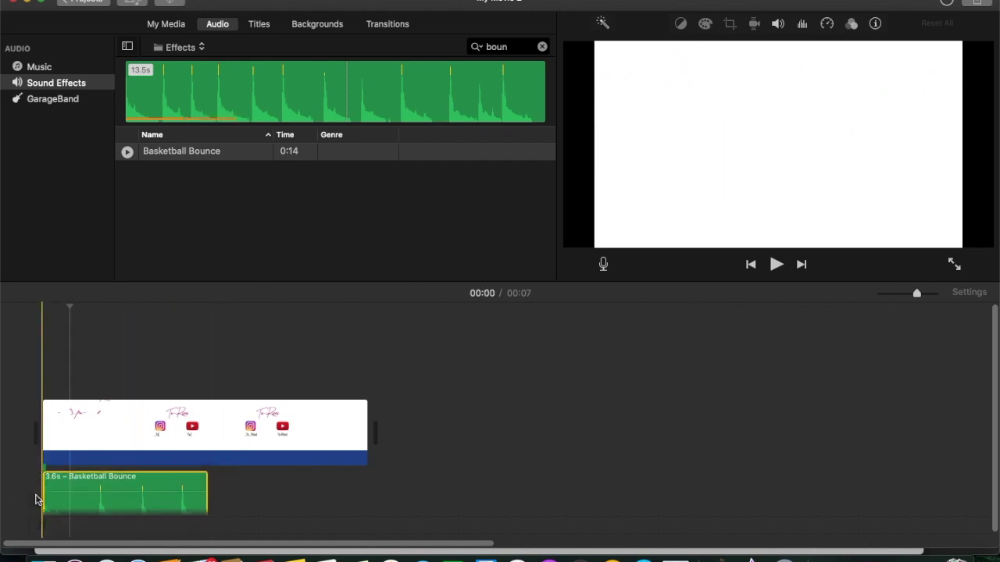
Set the Basketball Bounce sound's speed to Fast at 2x and play back the result
{"action": "left_click", "coordinate": [801, 25]}
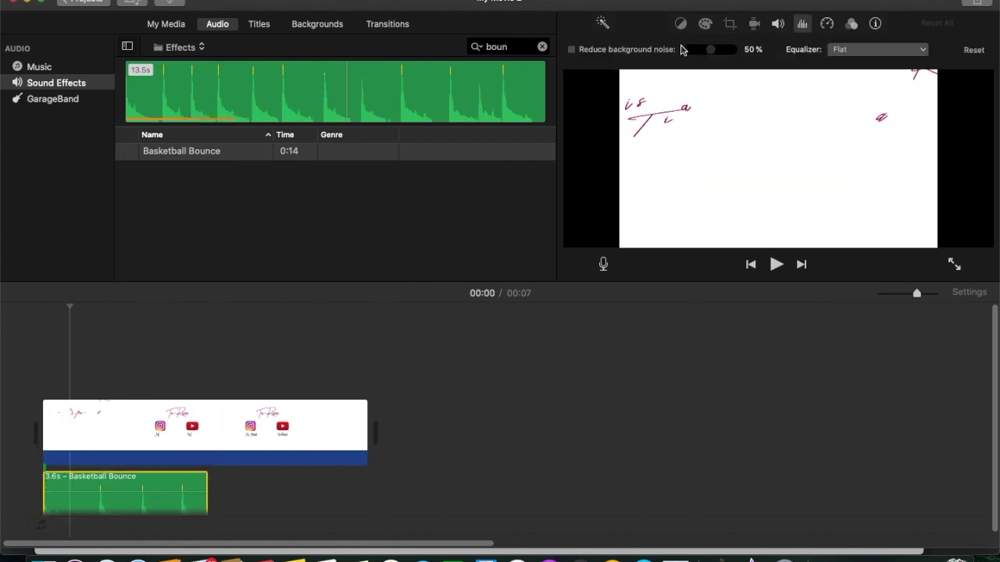
{"action": "left_click", "coordinate": [827, 23]}
{"action": "left_click", "coordinate": [633, 49]}
{"action": "left_click", "coordinate": [618, 87]}
{"action": "key", "text": "space"}
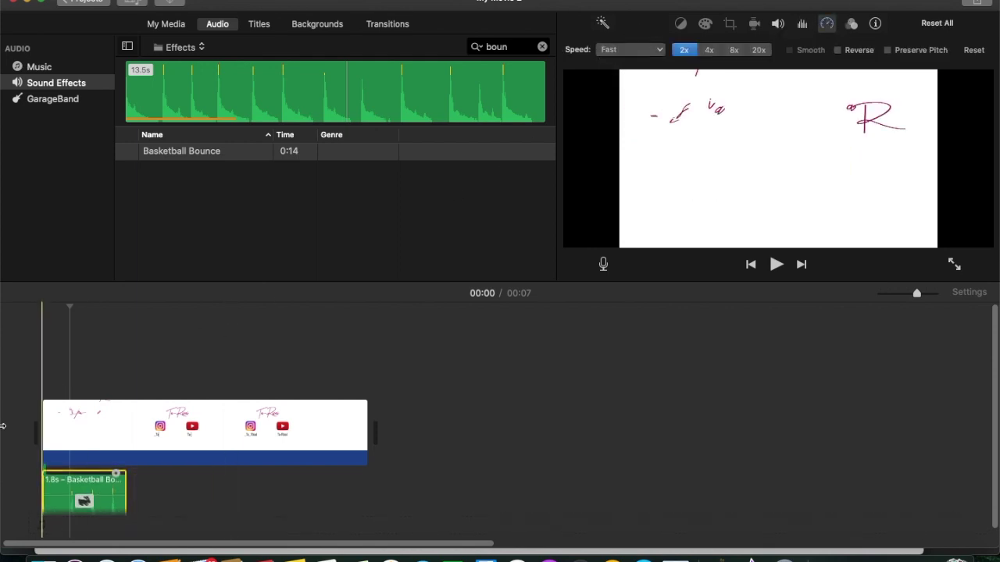
{"action": "key", "text": "space"}
Search the sound effects for "wind", add Cave and Wind after the bounce sound and trim it to under a second
{"action": "key", "text": "super+f"}
{"action": "key", "text": "BackSpace"}
{"action": "type", "text": "wind"}
{"action": "left_click", "coordinate": [166, 150]}
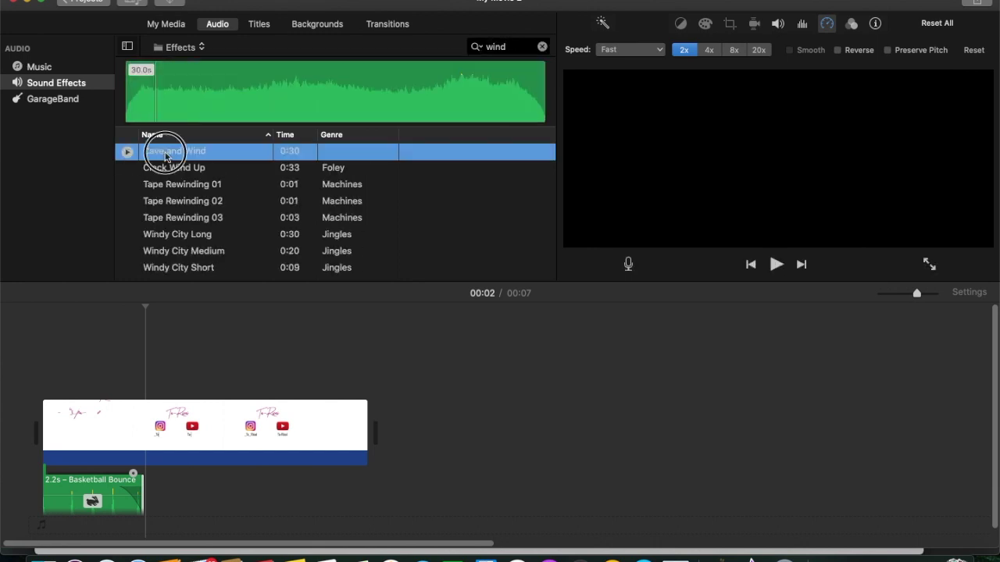
{"action": "left_click_drag", "start_coordinate": [165, 156], "coordinate": [149, 490]}
{"action": "key", "text": "super+minus"}
{"action": "left_click_drag", "start_coordinate": [356, 506], "coordinate": [67, 508]}
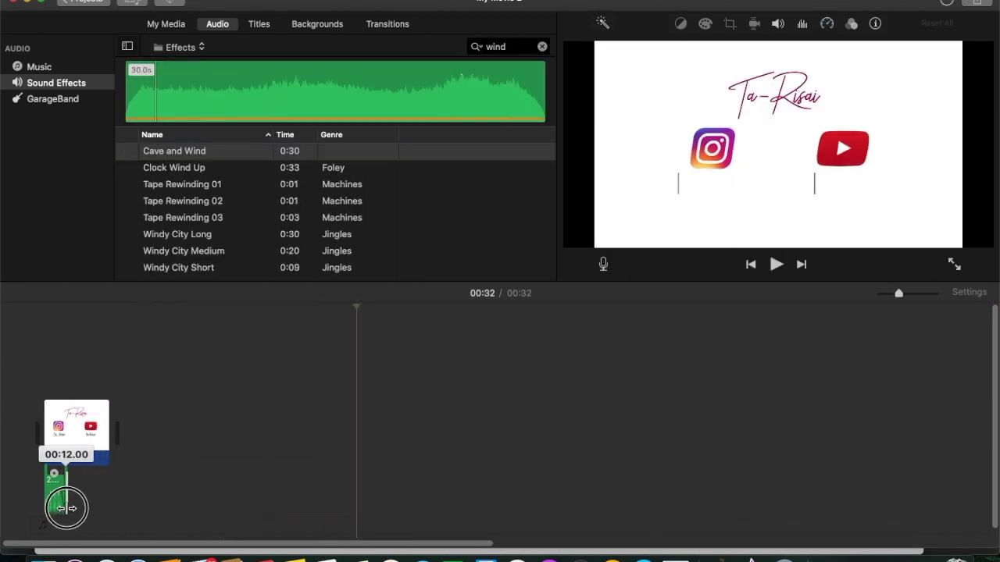
Search the sound effects for "type", add Typewriter Electric after the wind sound and trim it short
{"action": "key", "text": "super+equal"}
{"action": "key", "text": "super+f"}
{"action": "type", "text": "type"}
{"action": "left_click", "coordinate": [127, 152]}
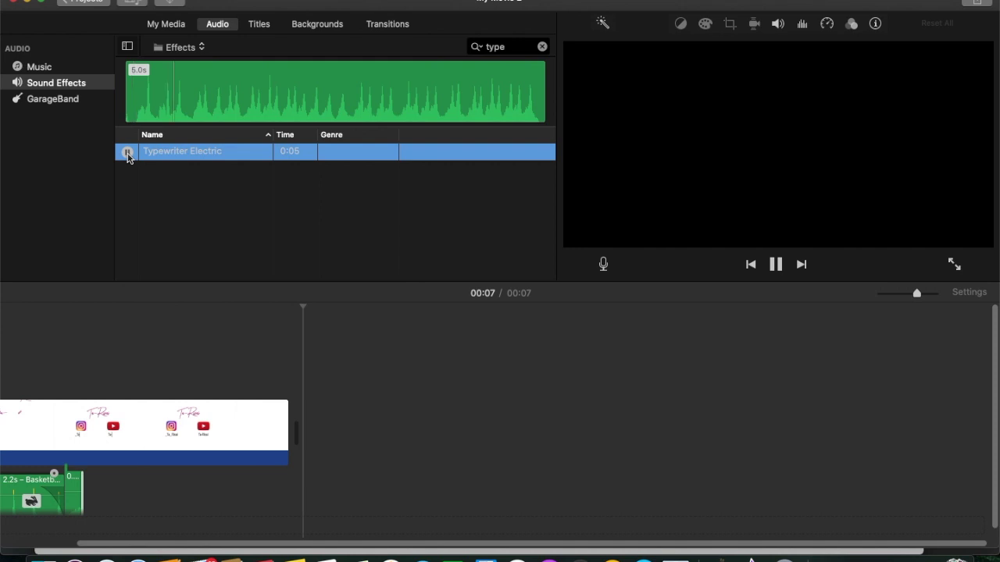
{"action": "left_click_drag", "start_coordinate": [176, 154], "coordinate": [127, 500]}
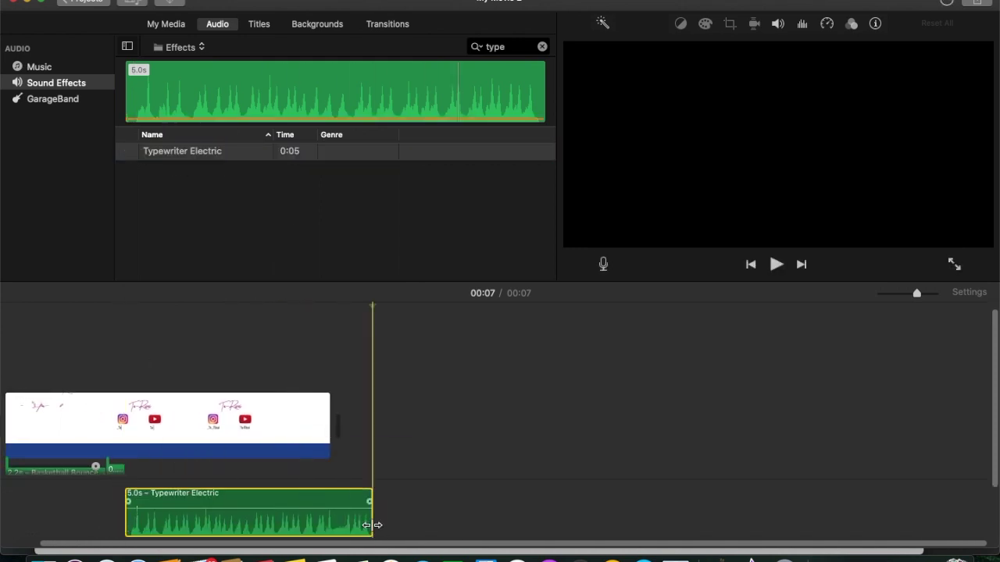
{"action": "left_click_drag", "start_coordinate": [373, 527], "coordinate": [165, 502]}
Set the Typewriter Electric sound's speed to Fast at 2x and play back the result
{"action": "left_click", "coordinate": [826, 24]}
{"action": "left_click", "coordinate": [630, 50]}
{"action": "left_click", "coordinate": [625, 81]}
{"action": "key", "text": "space"}
Search the sound effects for "cave"
{"action": "left_click", "coordinate": [541, 46]}
{"action": "type", "text": "cave"}
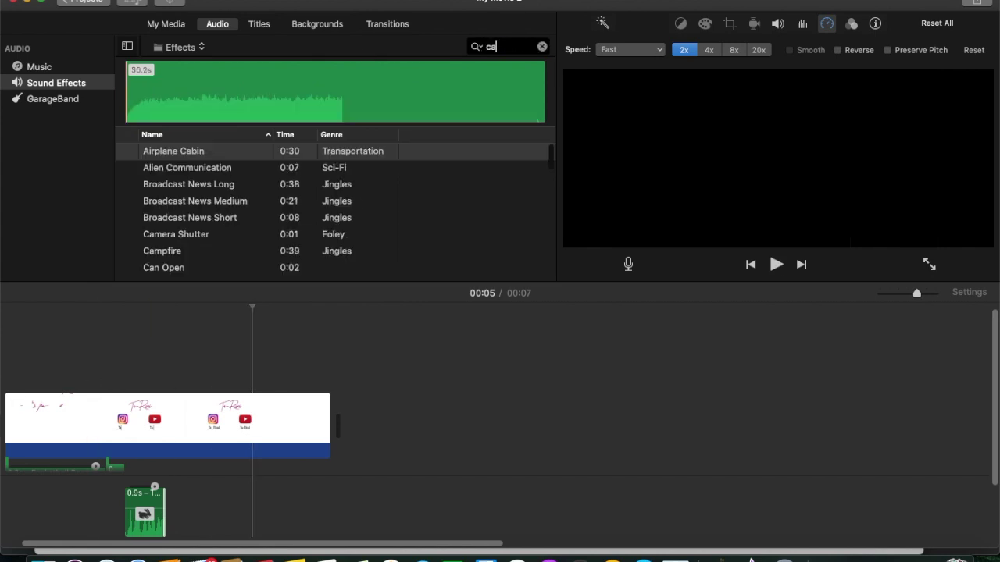